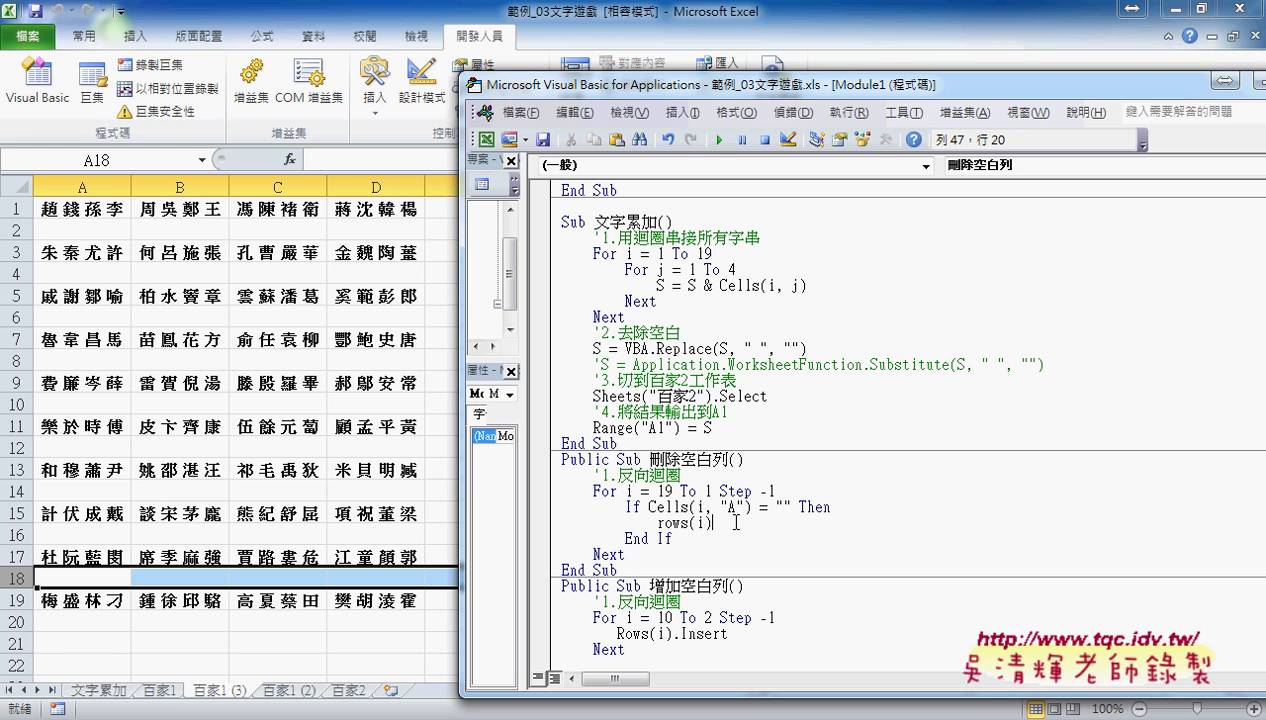
Step: Finish the line as Rows(i).Delete and run 刪除空白列, leaving names only in rows 1–10
text(.)
text(del)
text(ete)
click(748, 567)
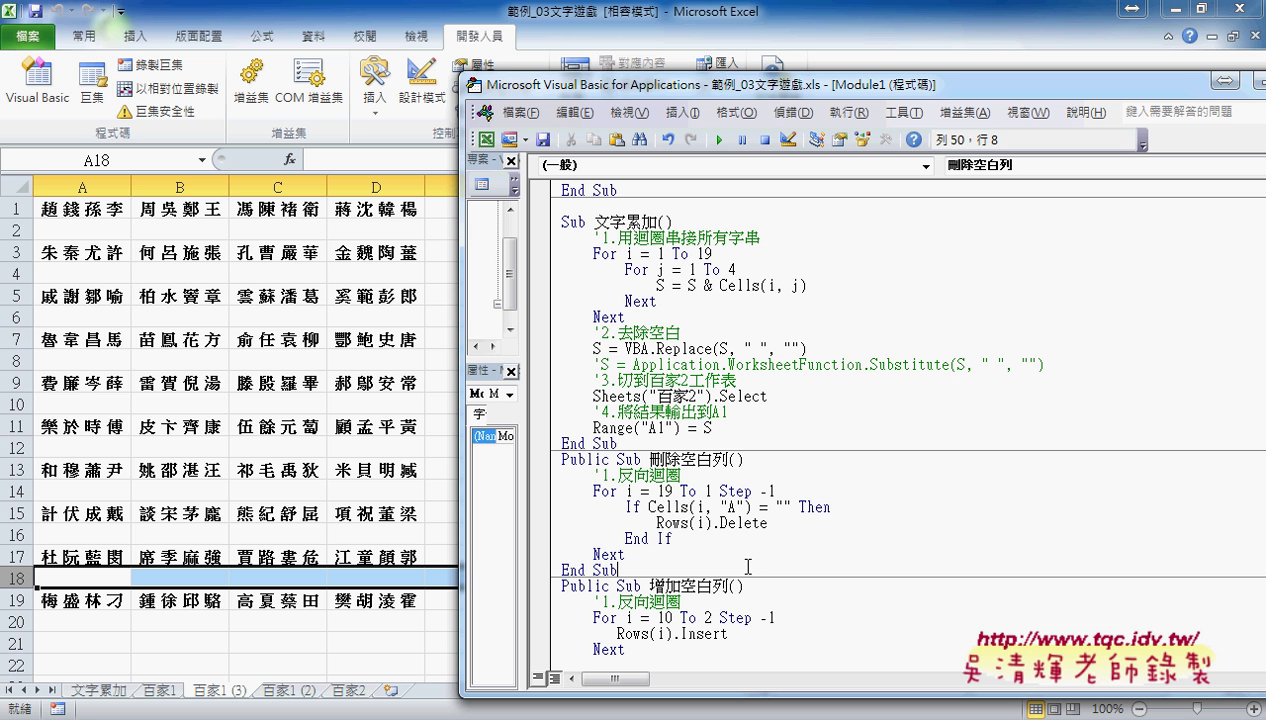
click(737, 523)
click(718, 140)
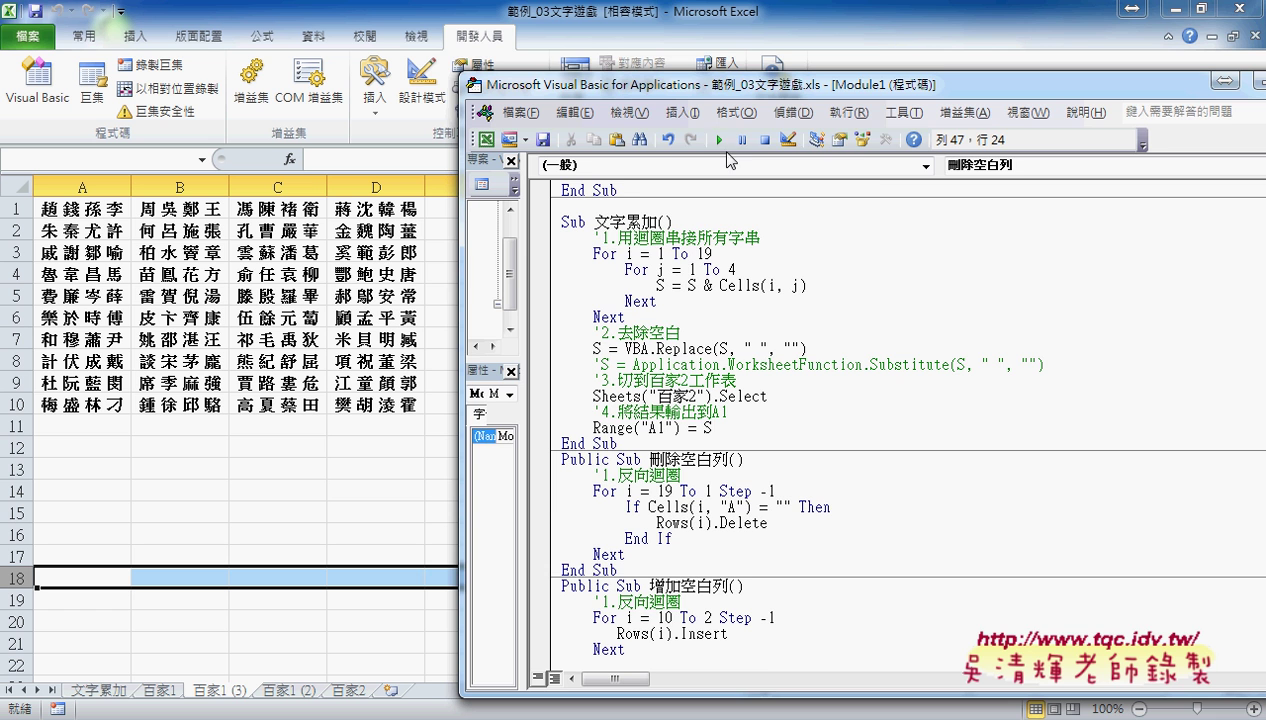
drag(721, 85, 667, 23)
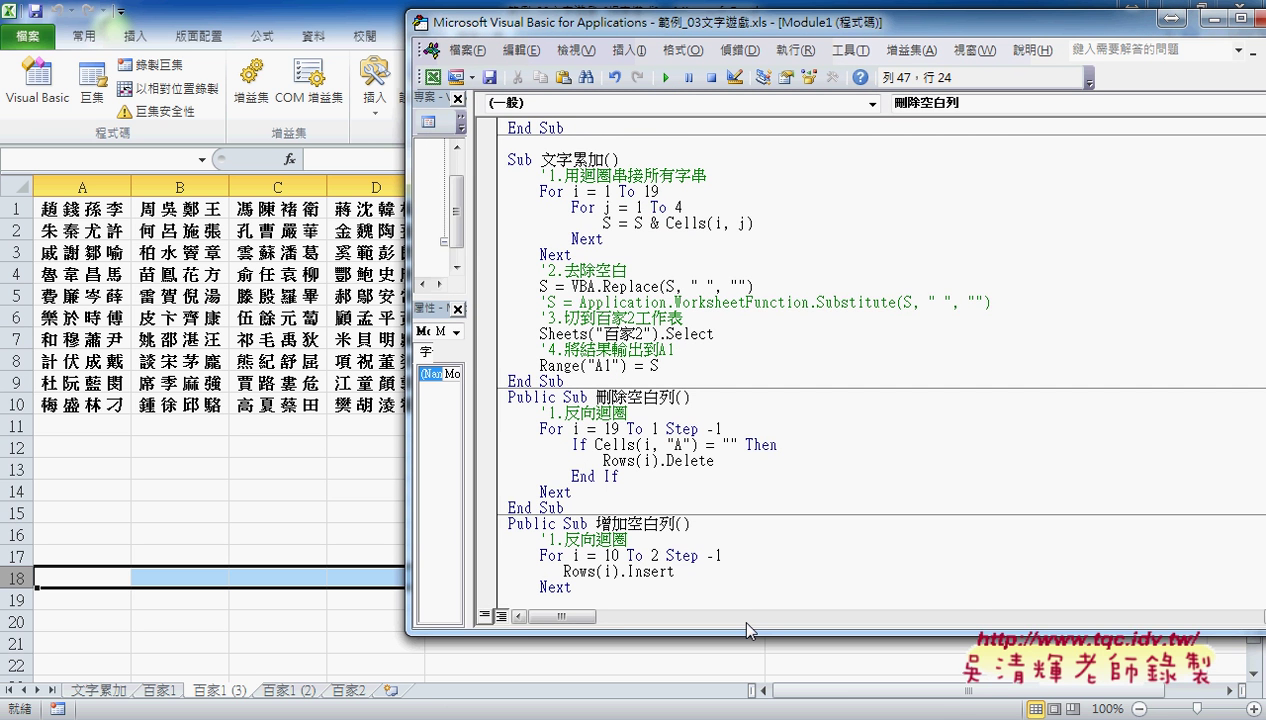
drag(749, 614, 749, 694)
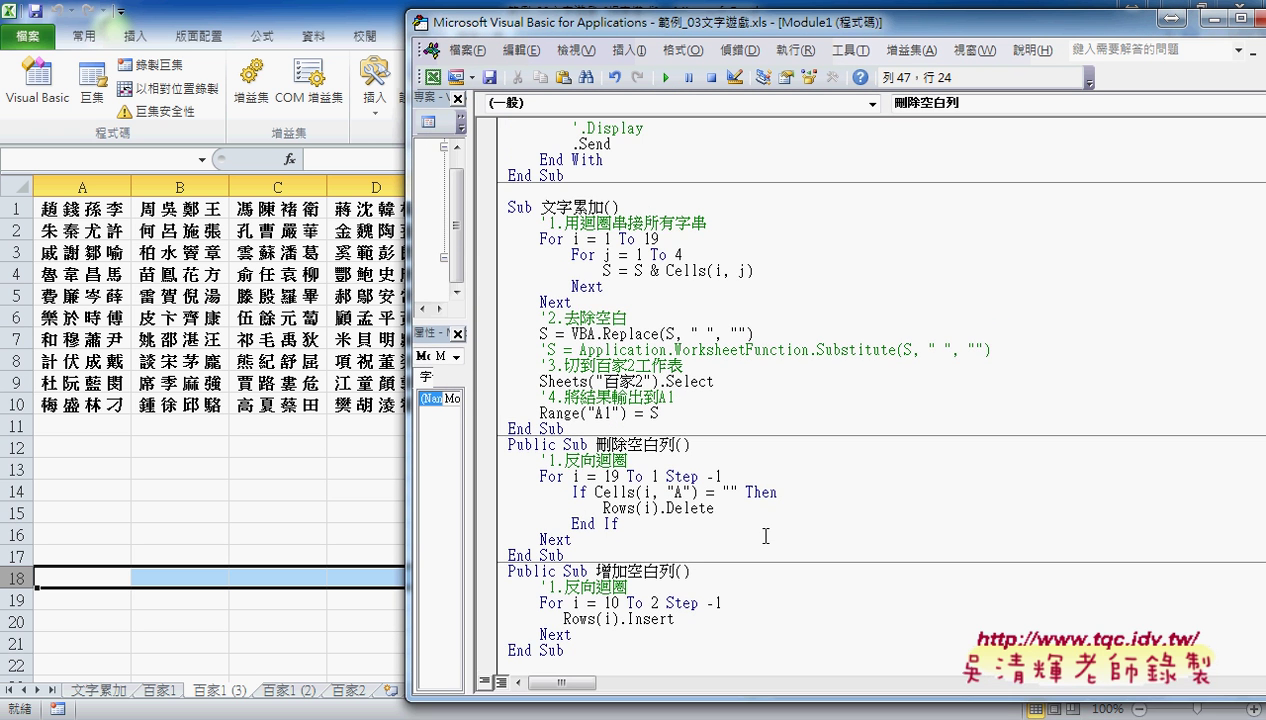
drag(713, 508, 669, 510)
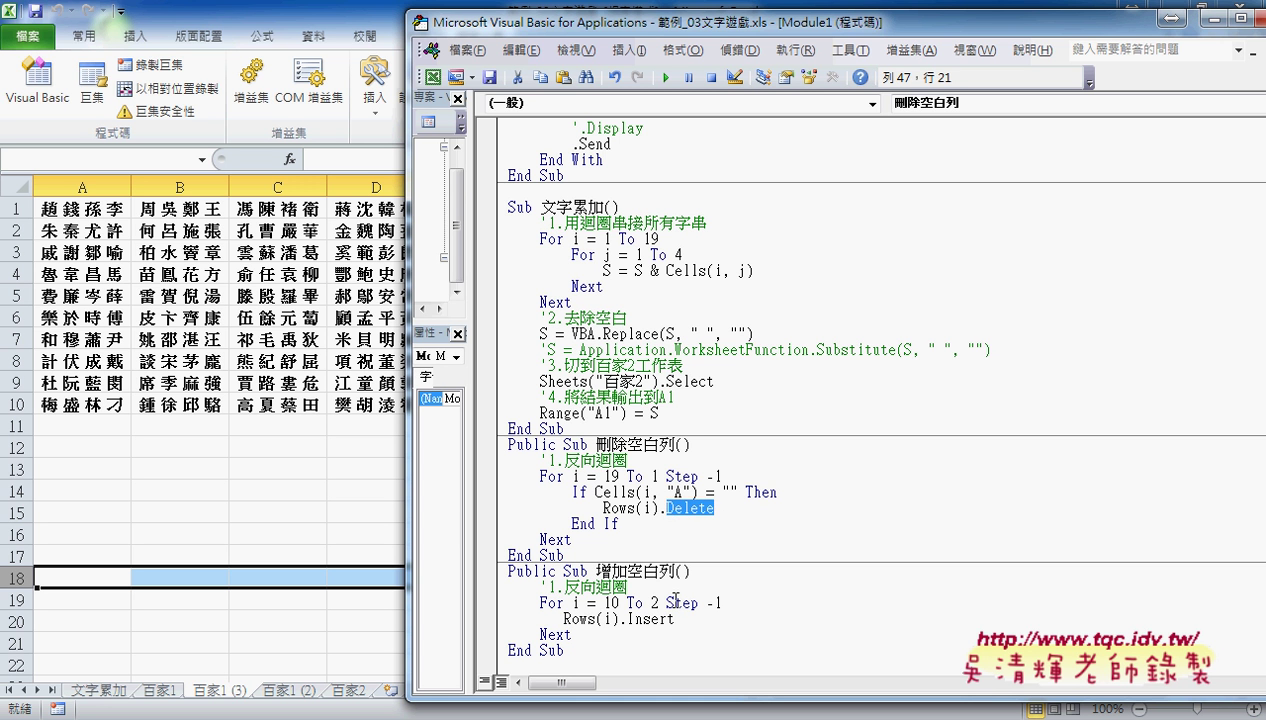
drag(674, 619, 631, 625)
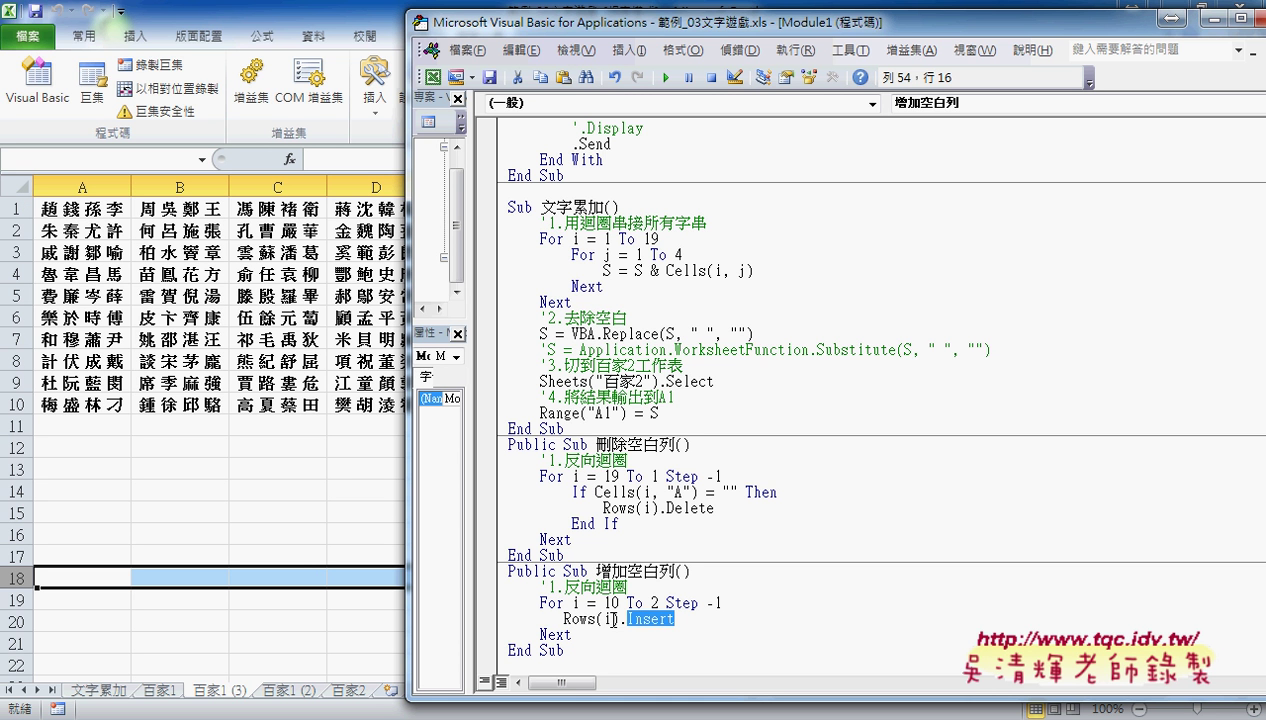
drag(604, 602, 660, 602)
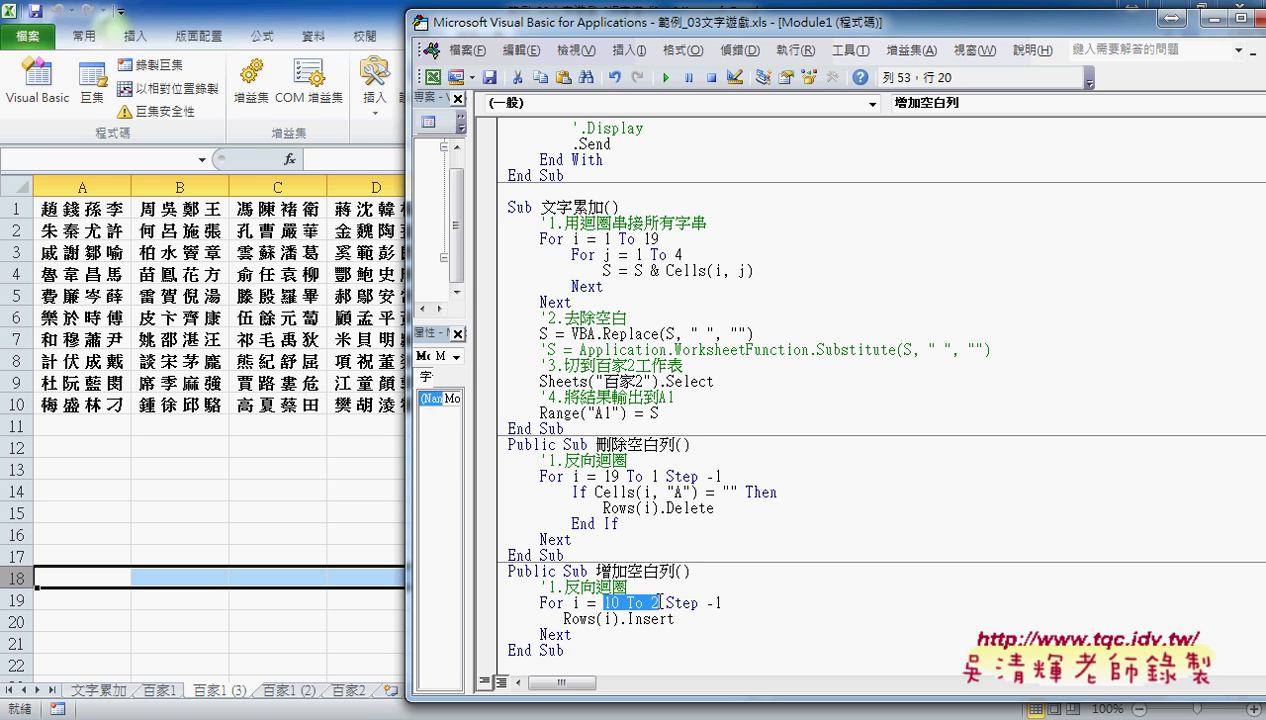
drag(722, 602, 682, 602)
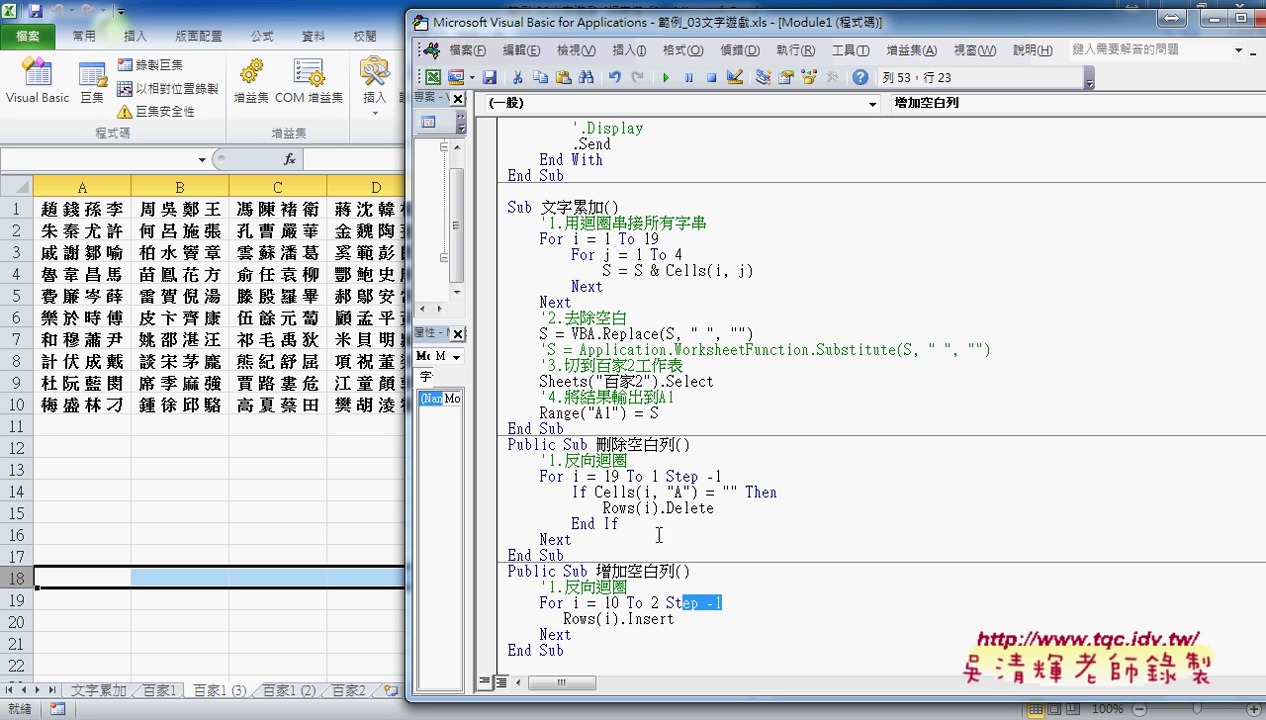
key(Down)
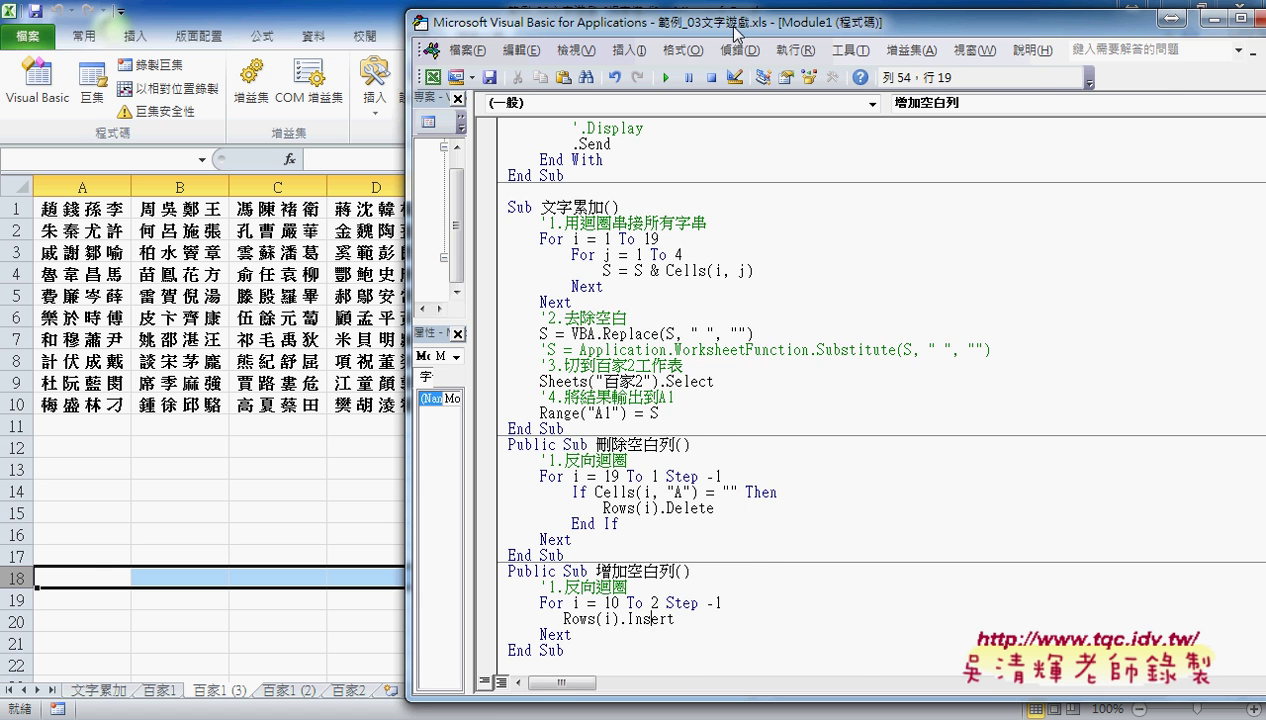
drag(726, 24, 816, 24)
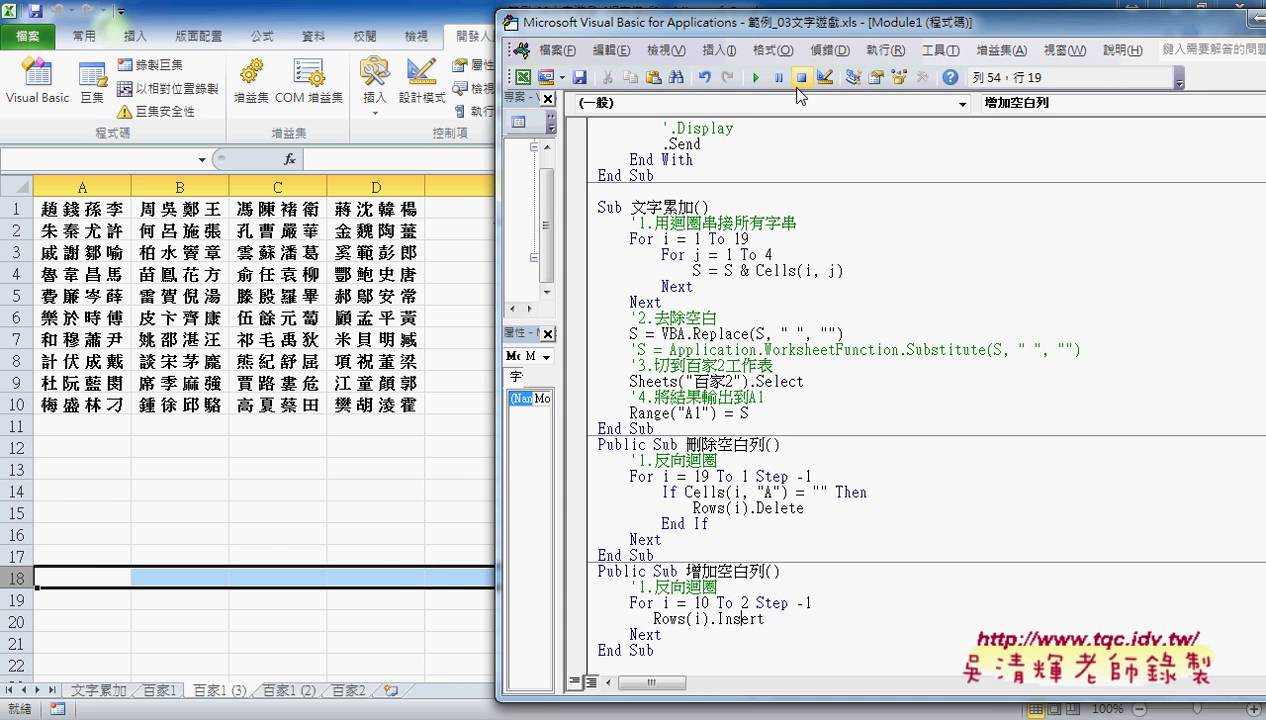
Step: Run 增加空白列, then 刪除空白列, then 增加空白列 again to restore blank rows between names
click(757, 78)
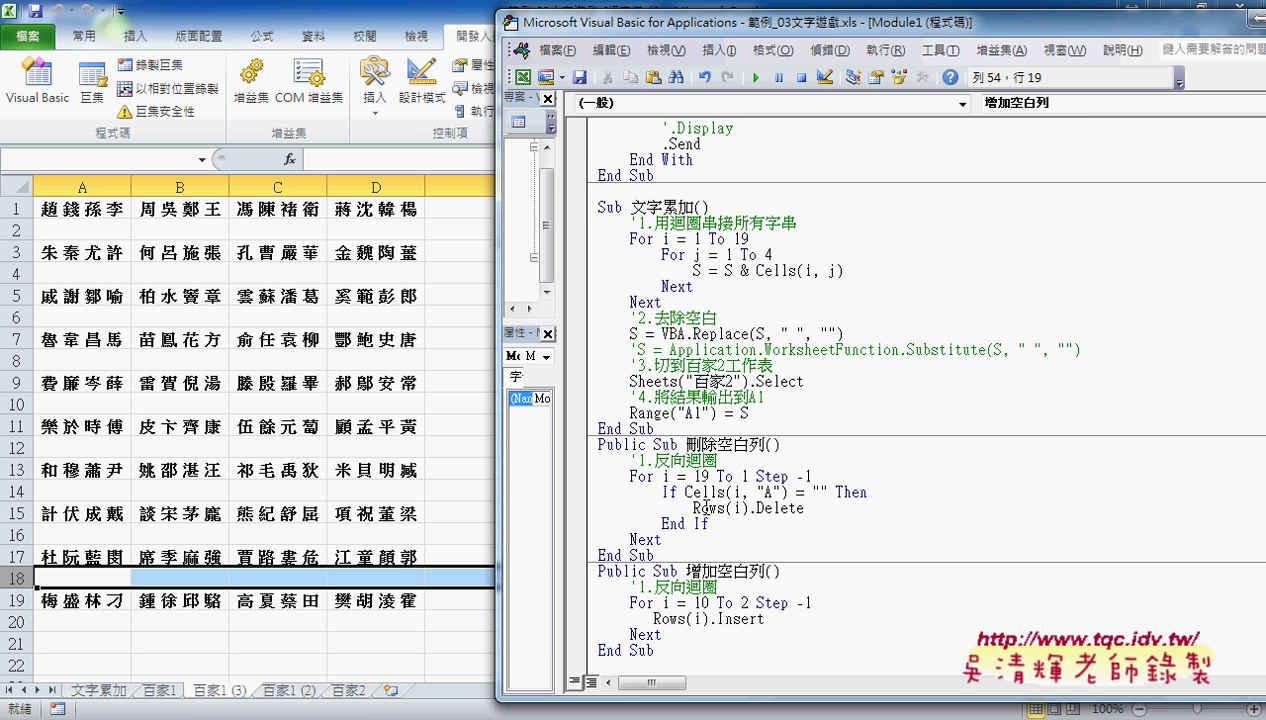
click(697, 507)
click(756, 77)
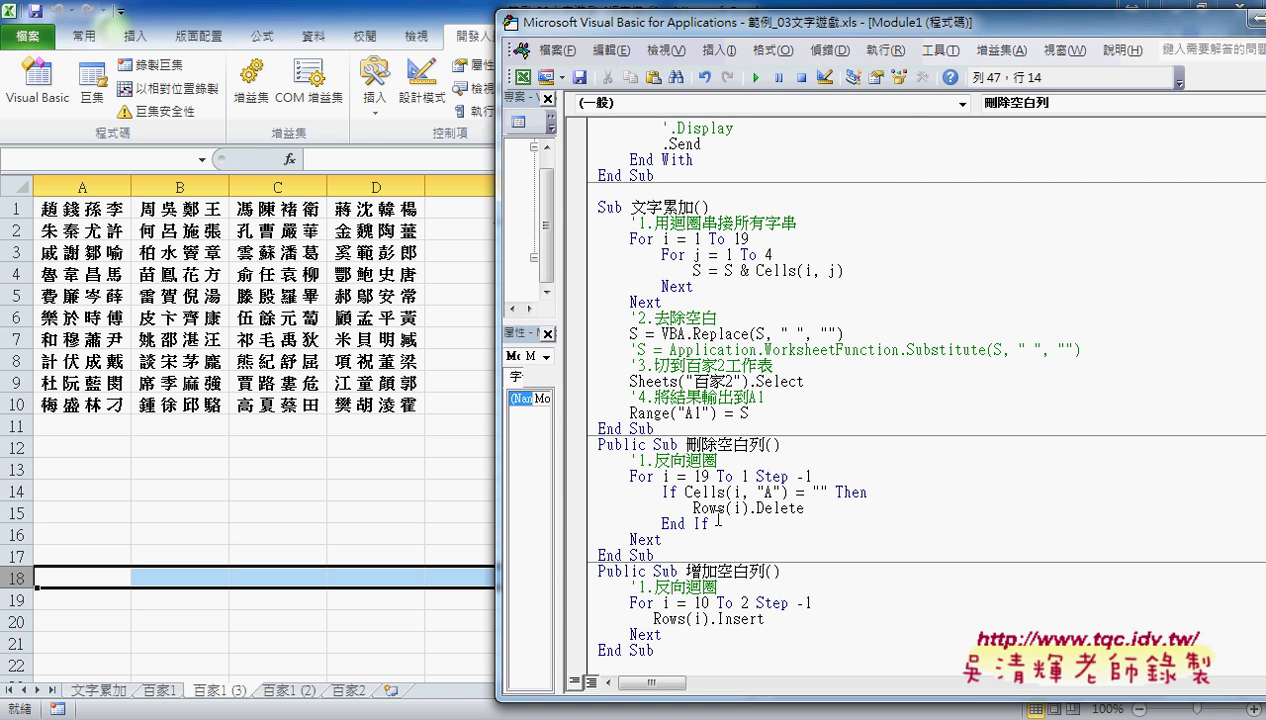
click(722, 603)
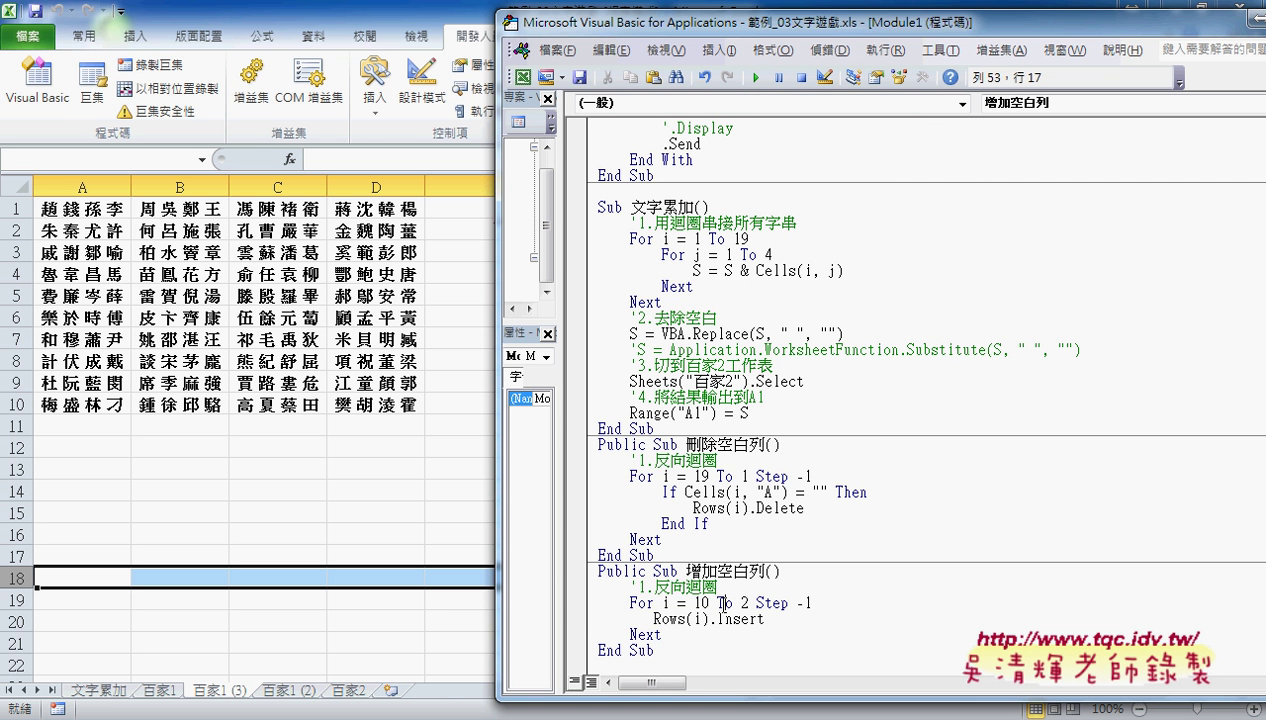
click(760, 88)
Step: Select the fixed start value 19 in the 刪除空白列 For line
click(706, 505)
click(704, 476)
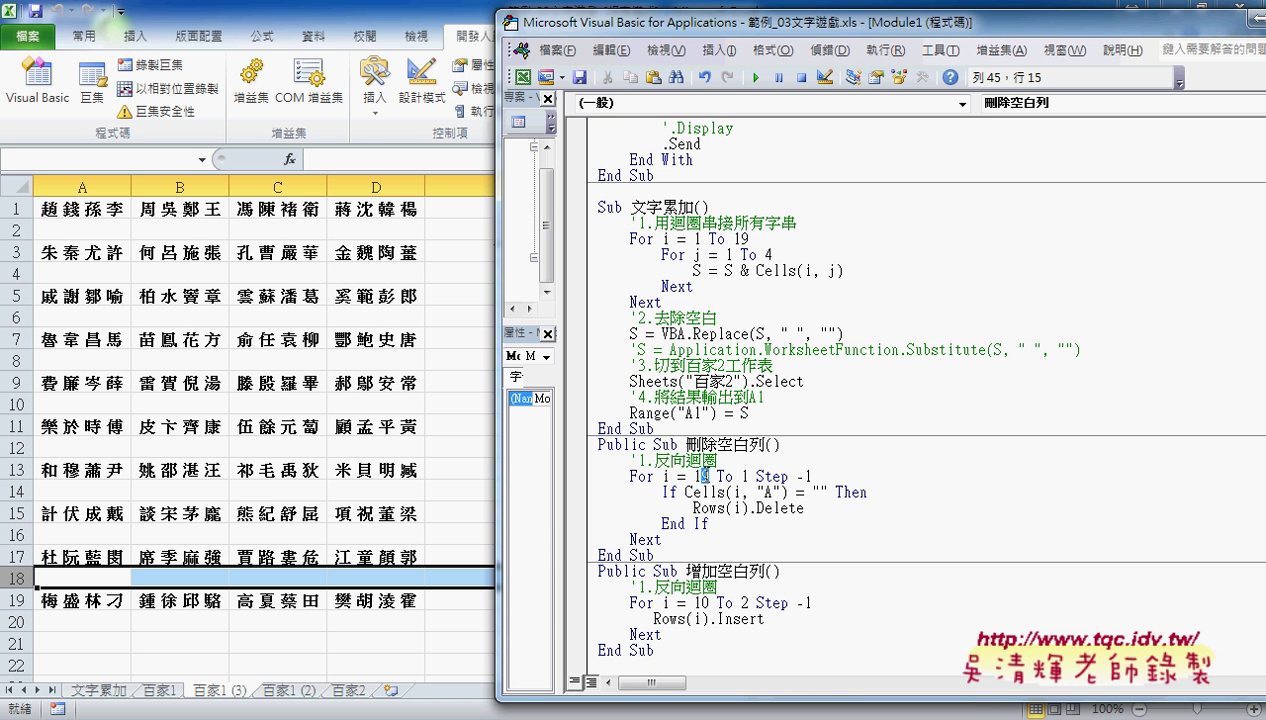
double_click(704, 476)
Step: On the worksheet, jump between A65536 and A19 twice to confirm row 19 is the last filled row
click(73, 623)
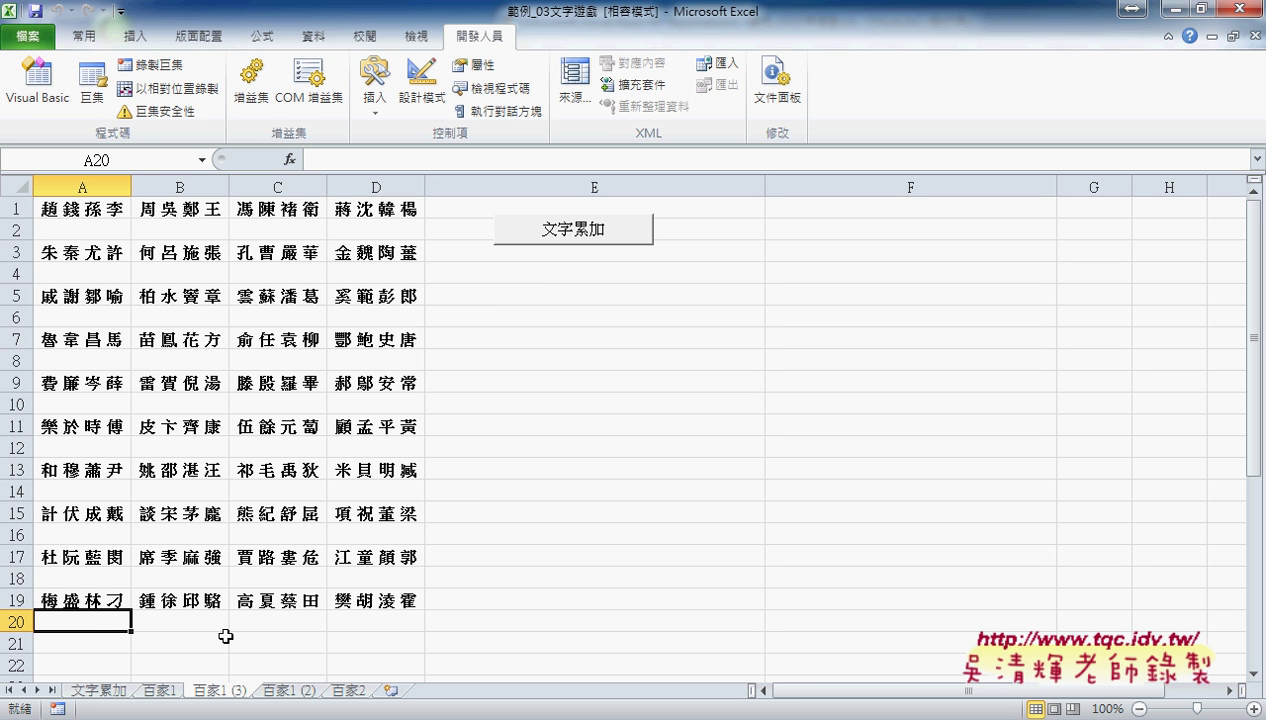
key(ctrl+Down)
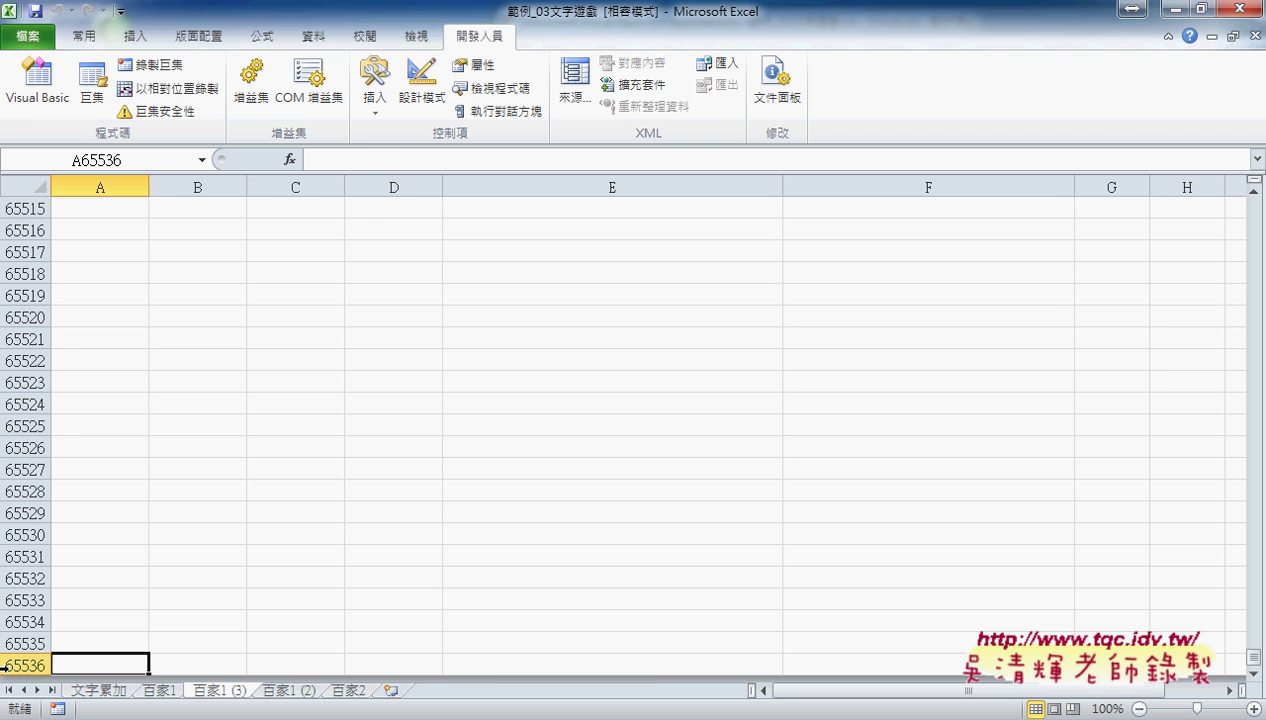
key(ctrl+Up)
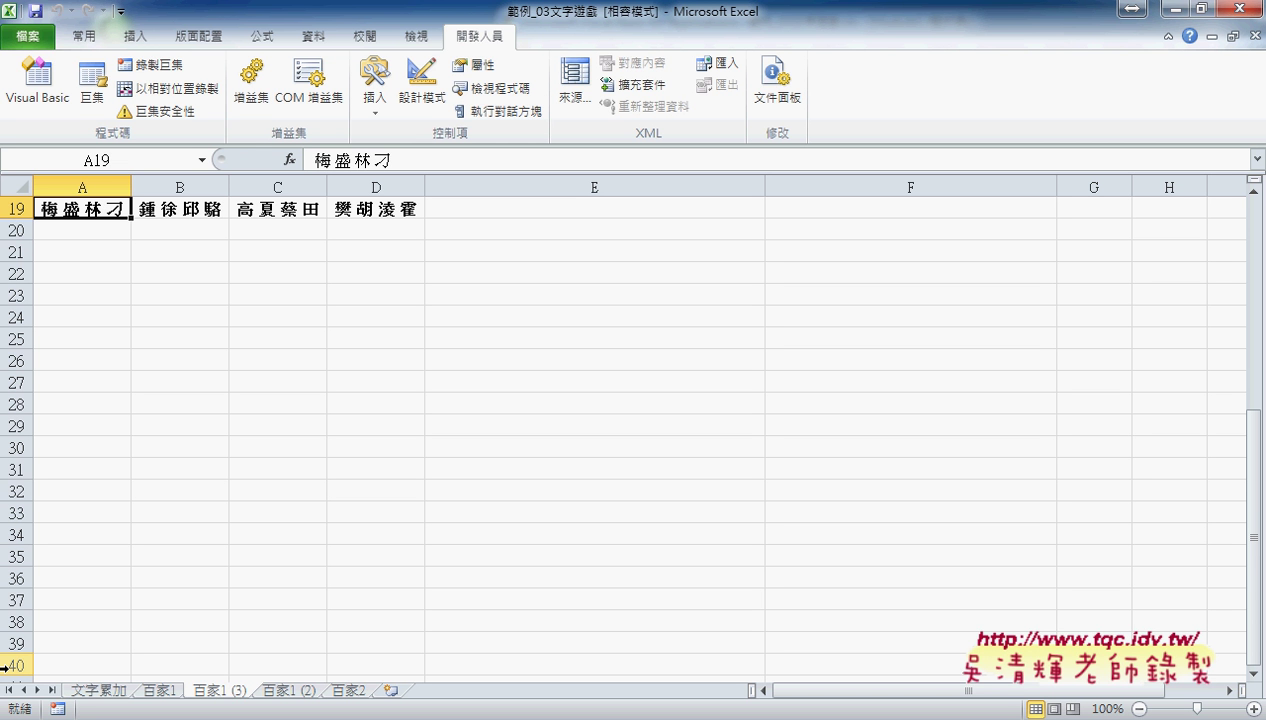
key(ctrl+Down)
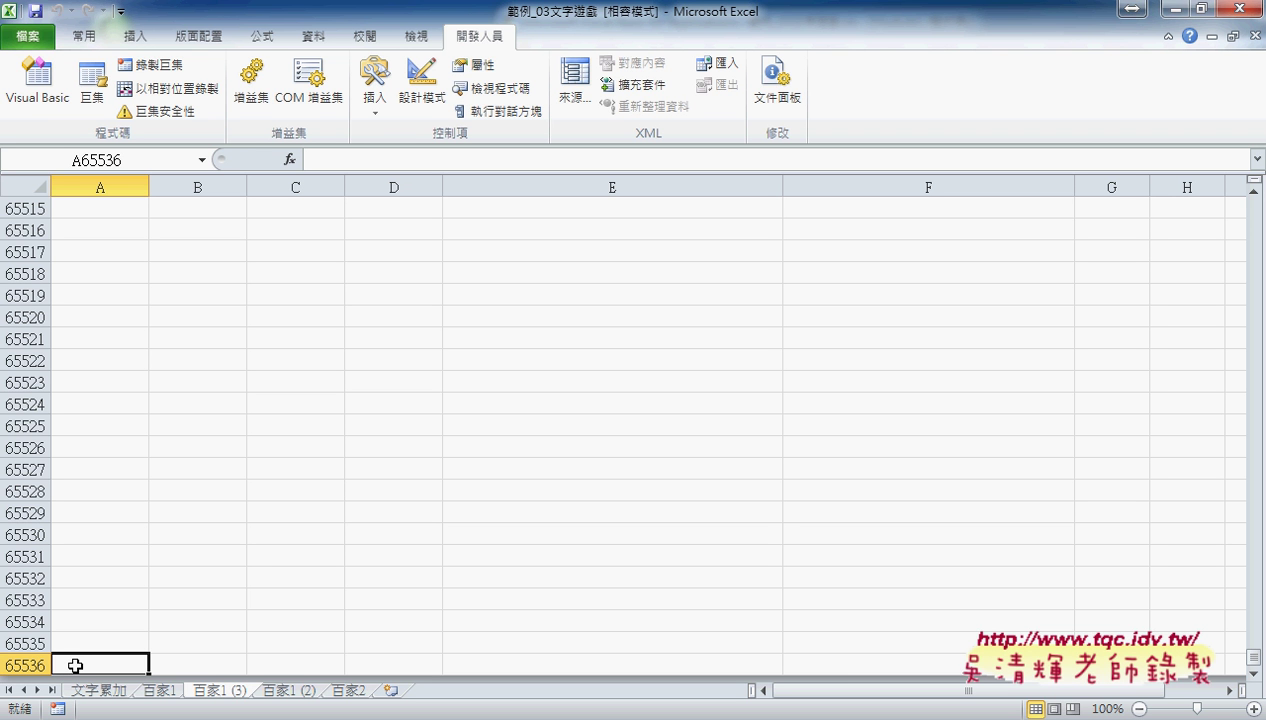
key(ctrl+Up)
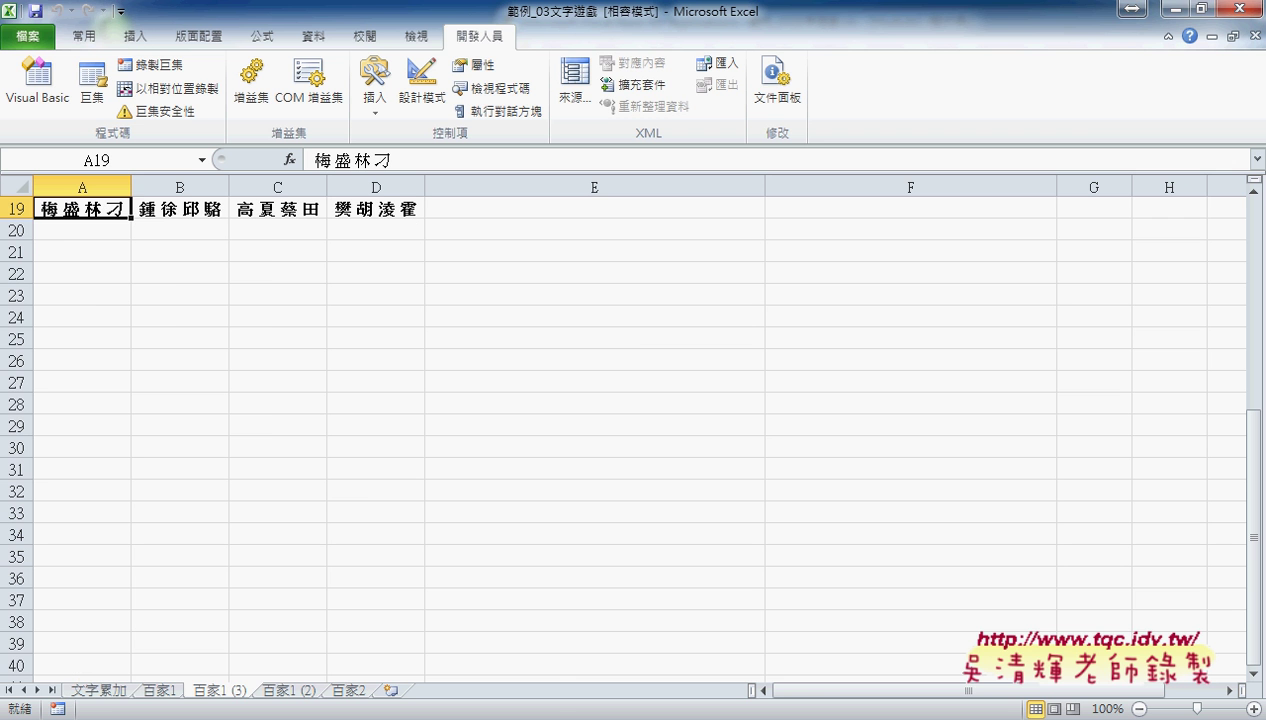
scroll(418, 474, up, 3)
scroll(418, 452, up, 1)
scroll(418, 452, up, 1)
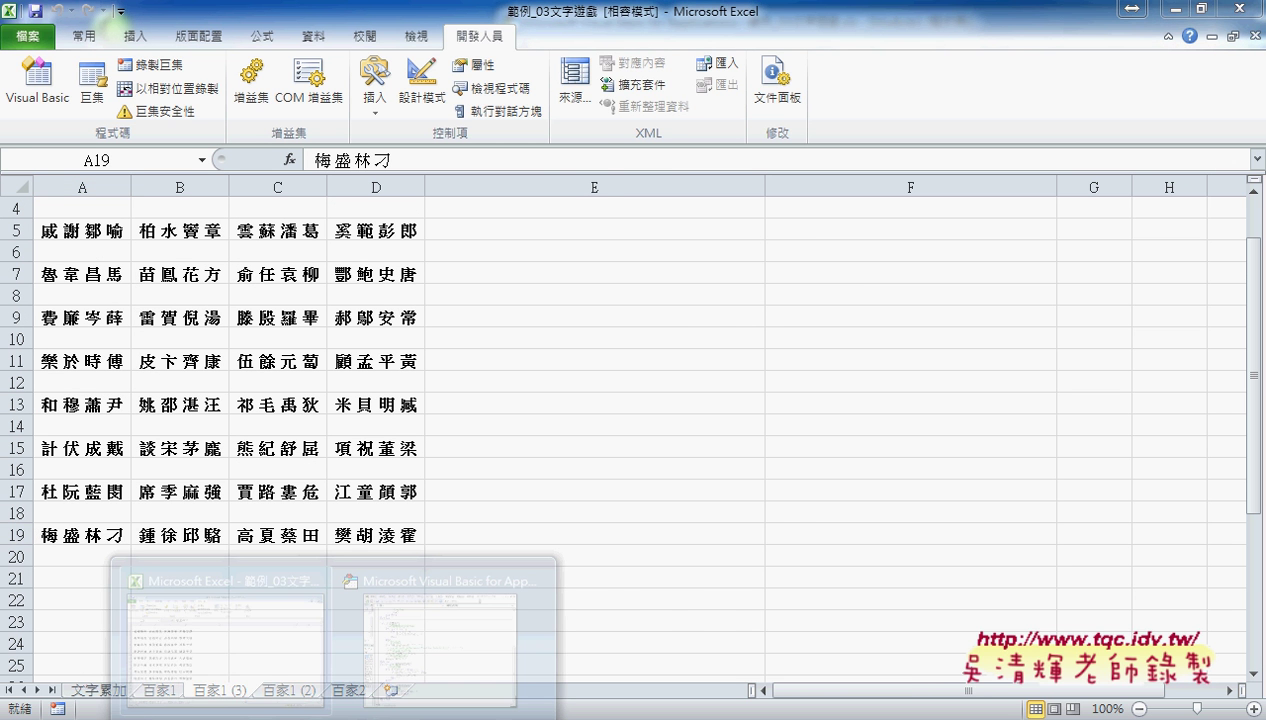
Step: Replace the loop start 19 with range("A65536").End(xlUp).row in 刪除空白列's For line
click(420, 645)
drag(707, 476, 716, 480)
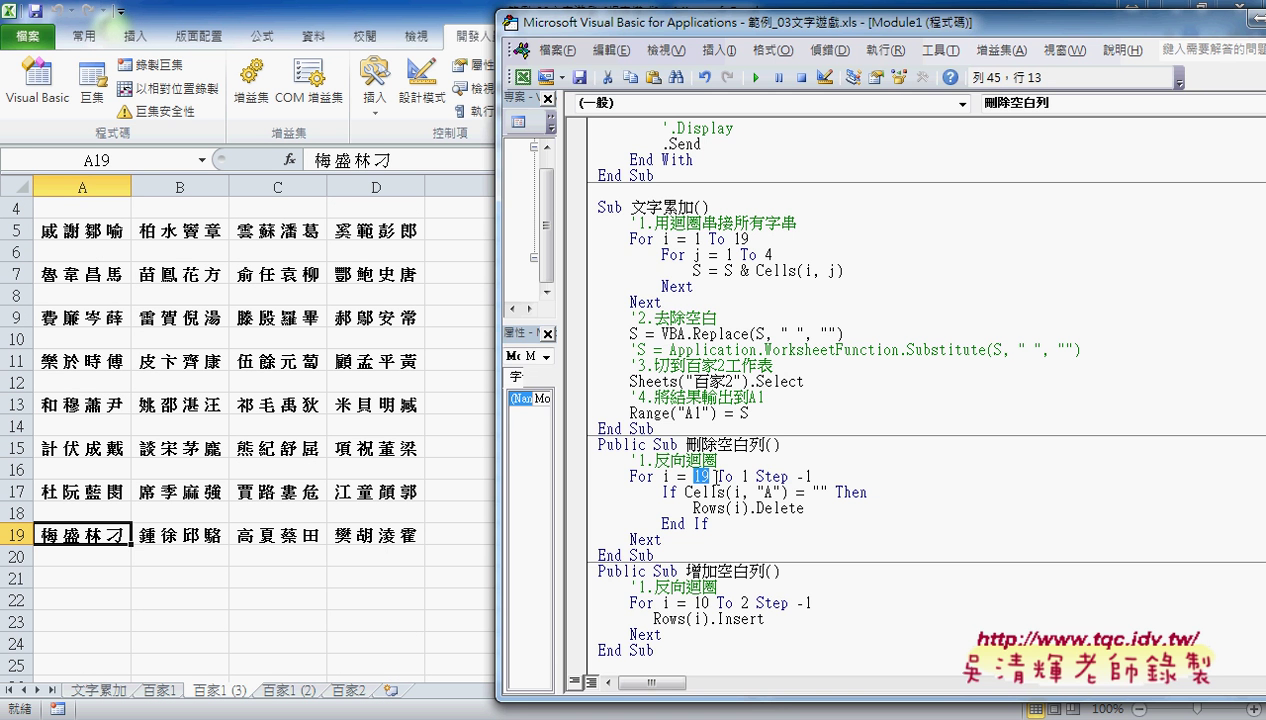
text(ran)
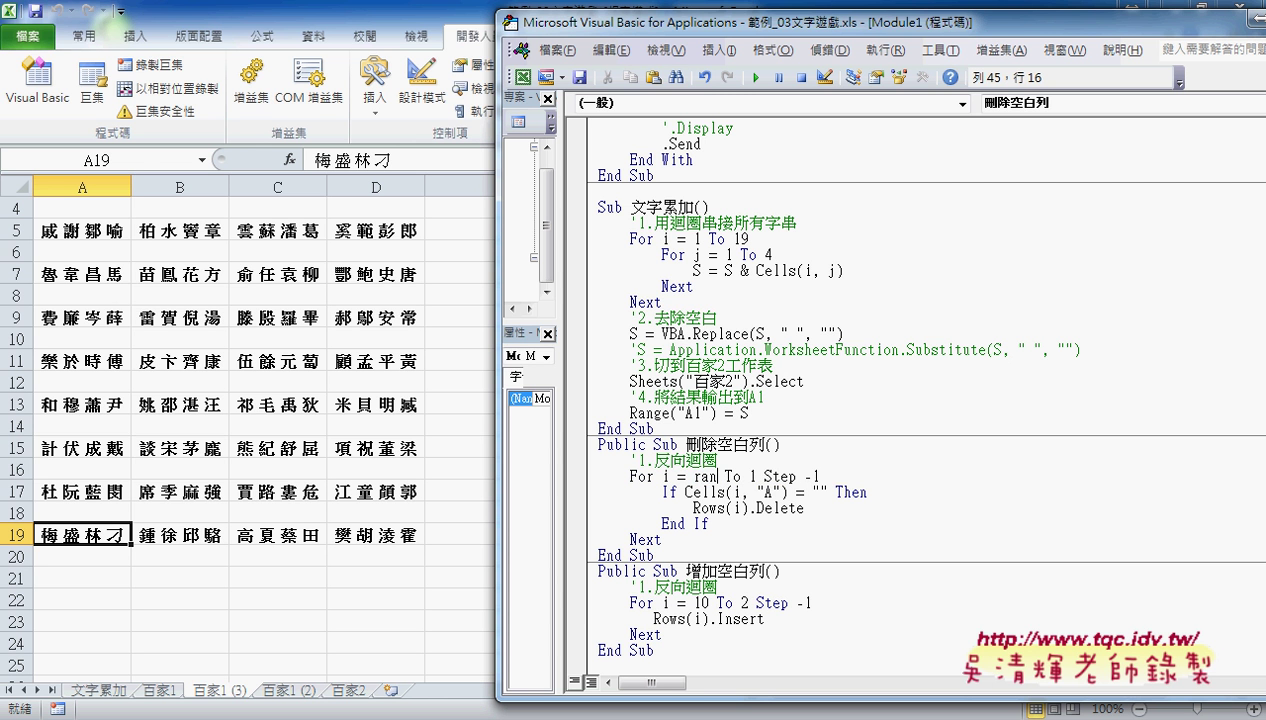
text(ge()
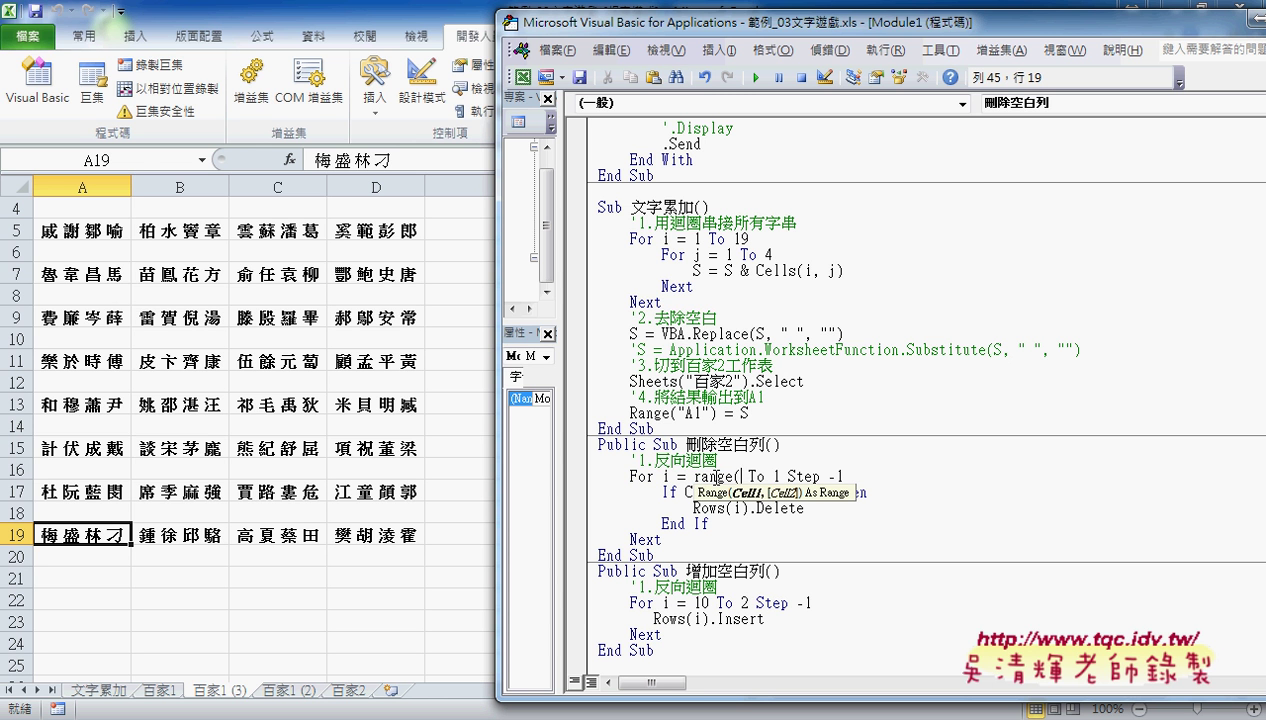
text(")
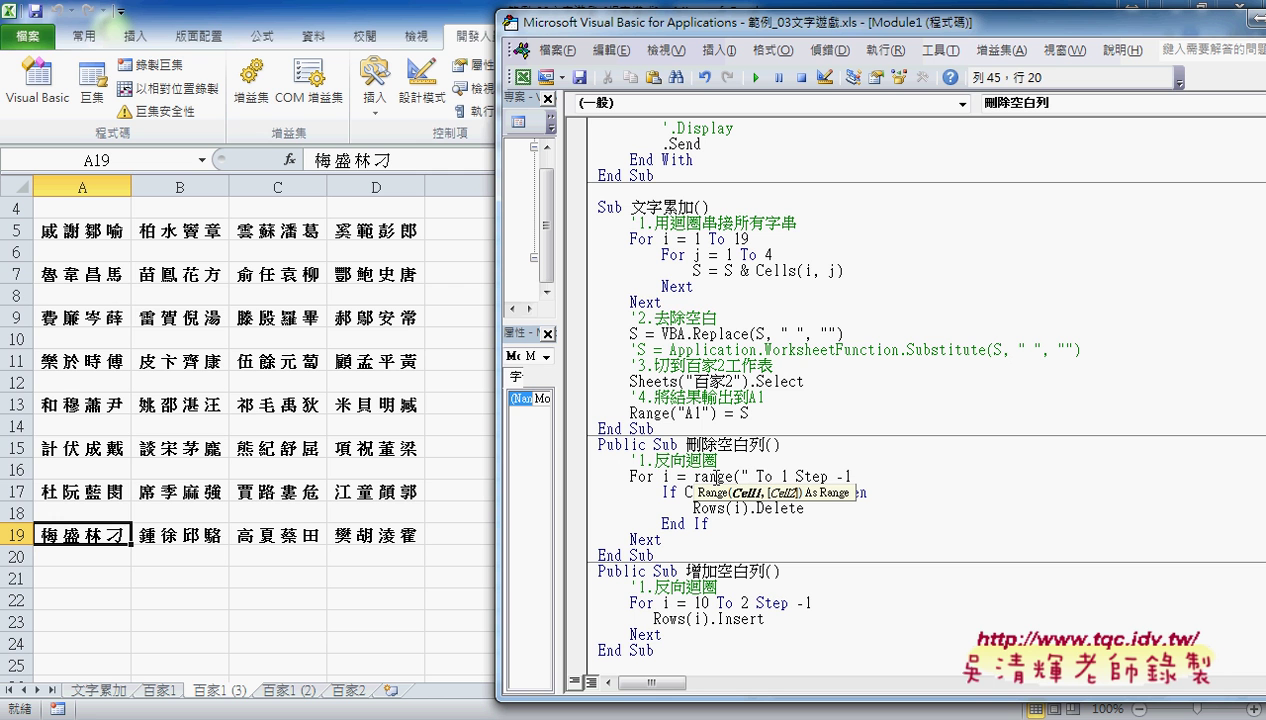
text(A)
text(6553)
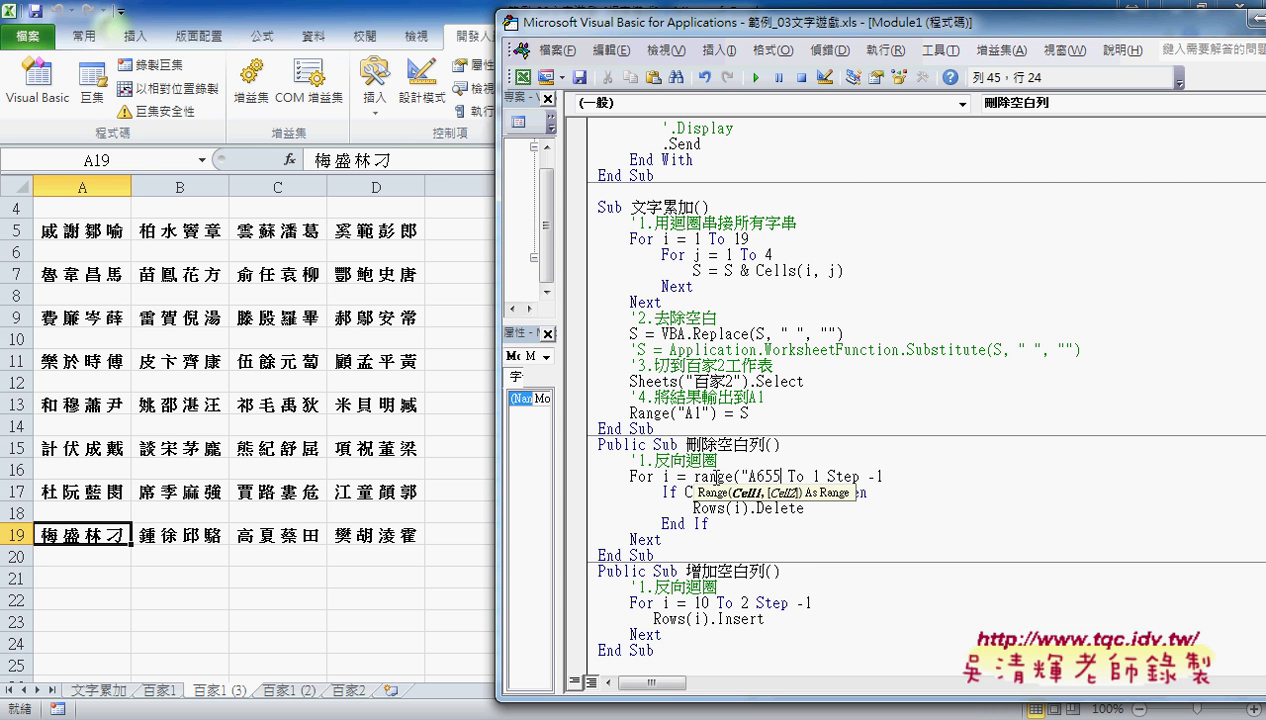
text(6")
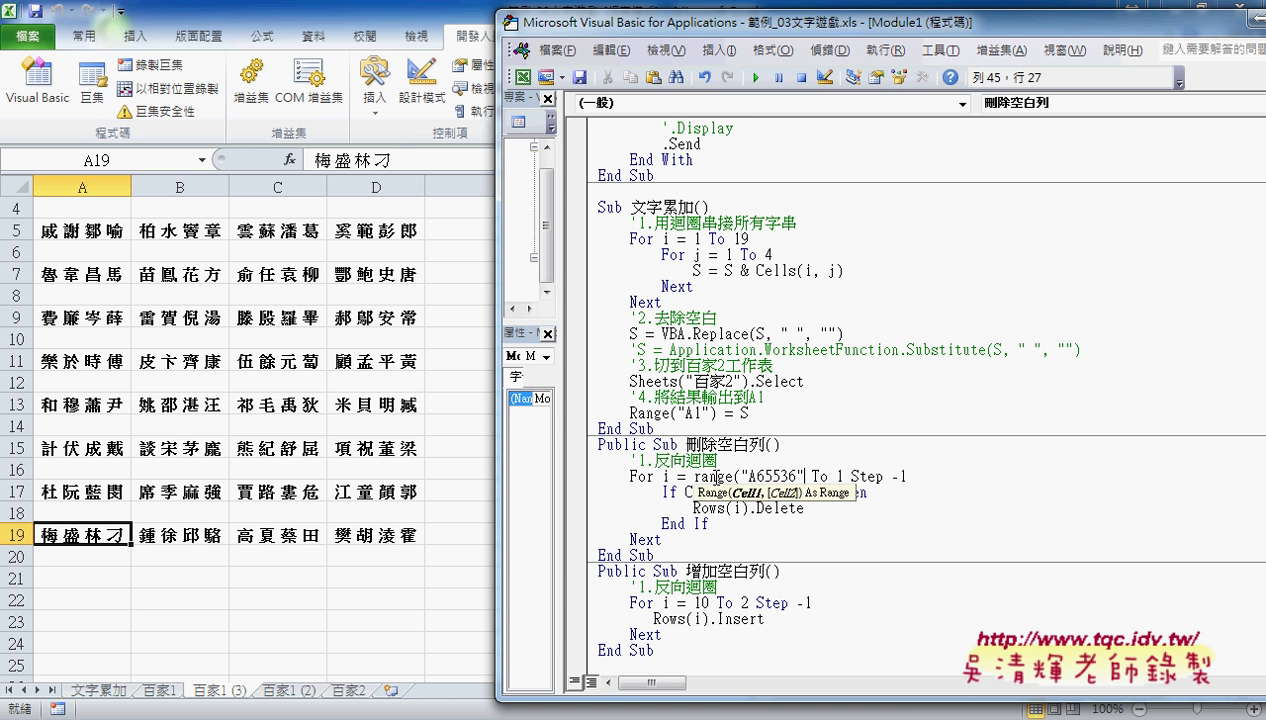
text().)
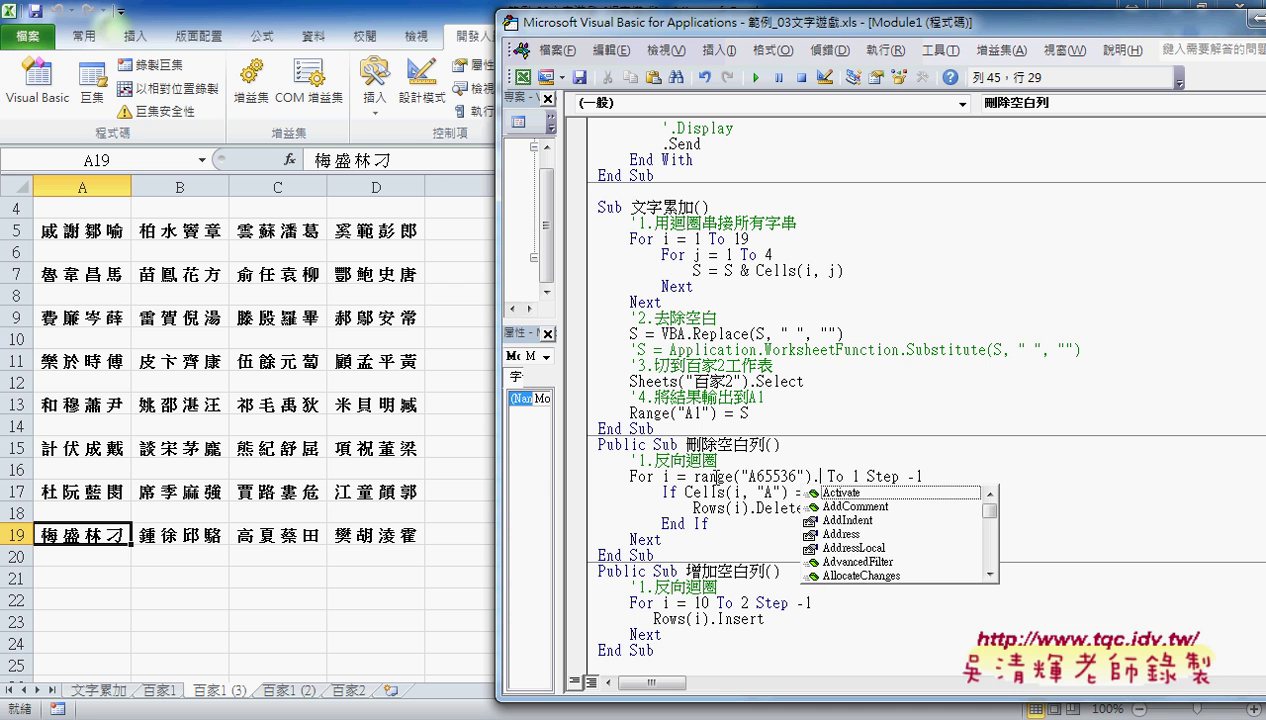
text(End)
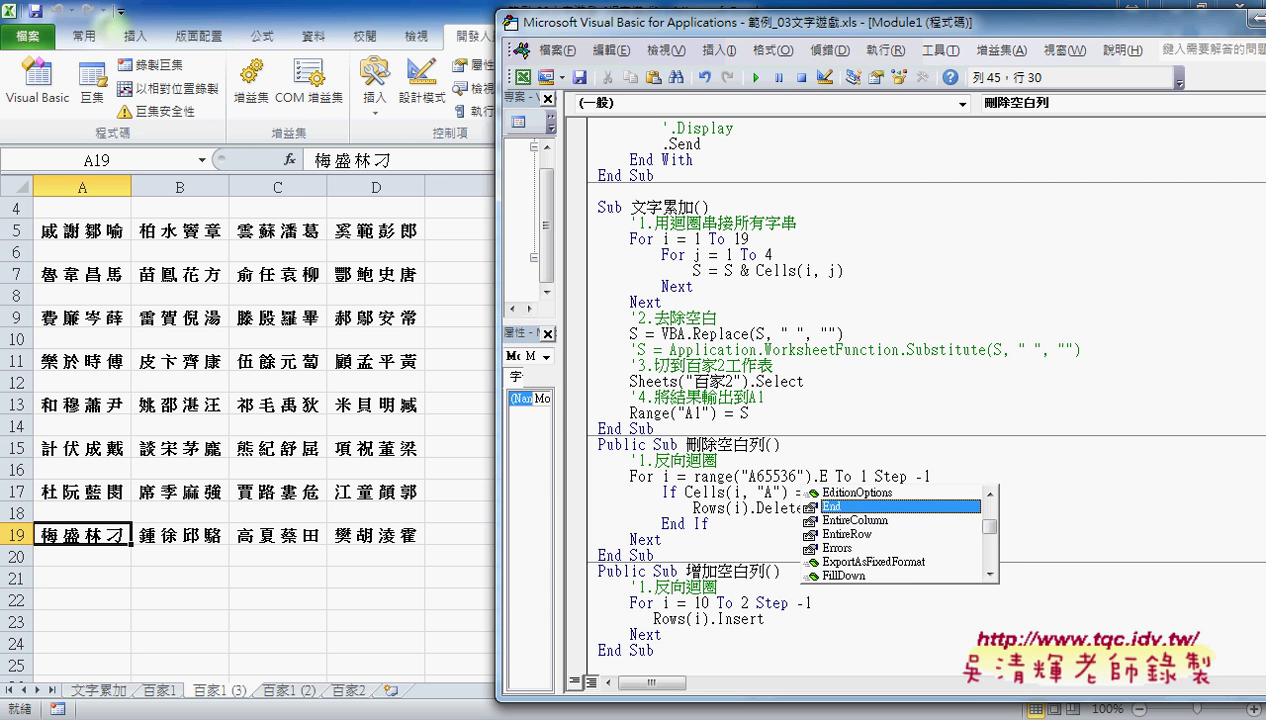
key(BackSpace)
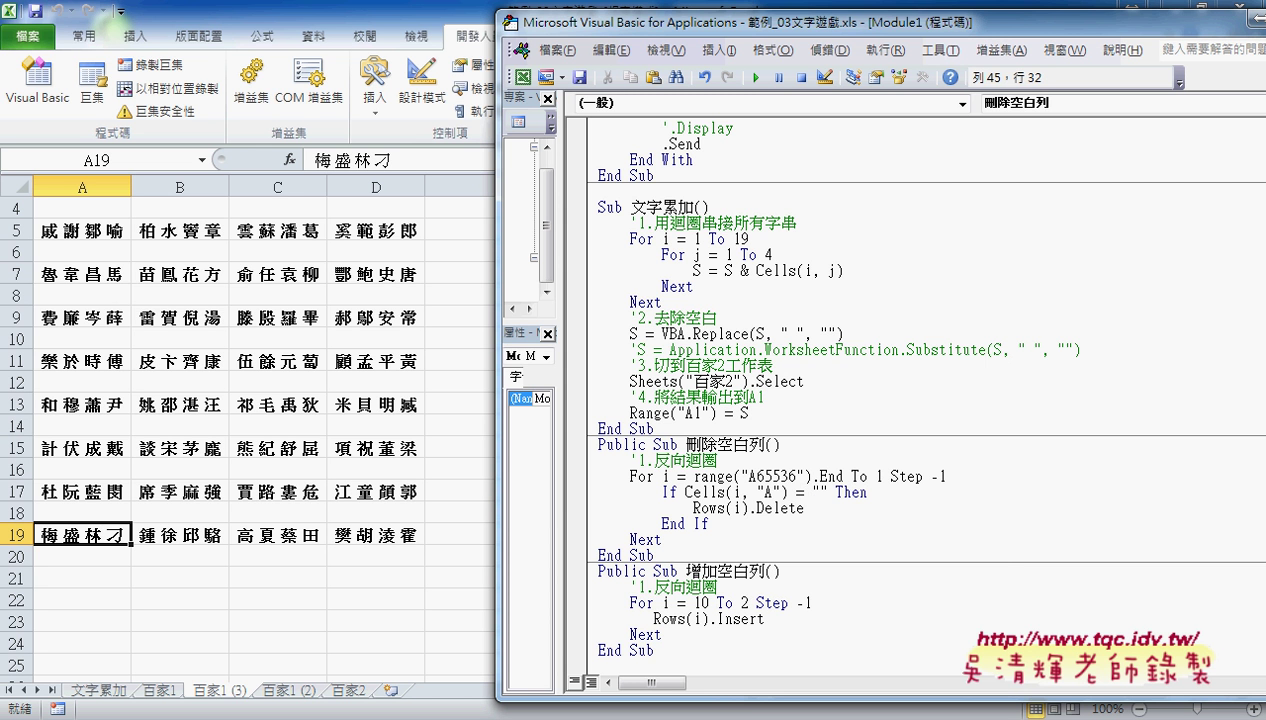
text(()
key(Down)
key(Down)
key(Up)
key(Up)
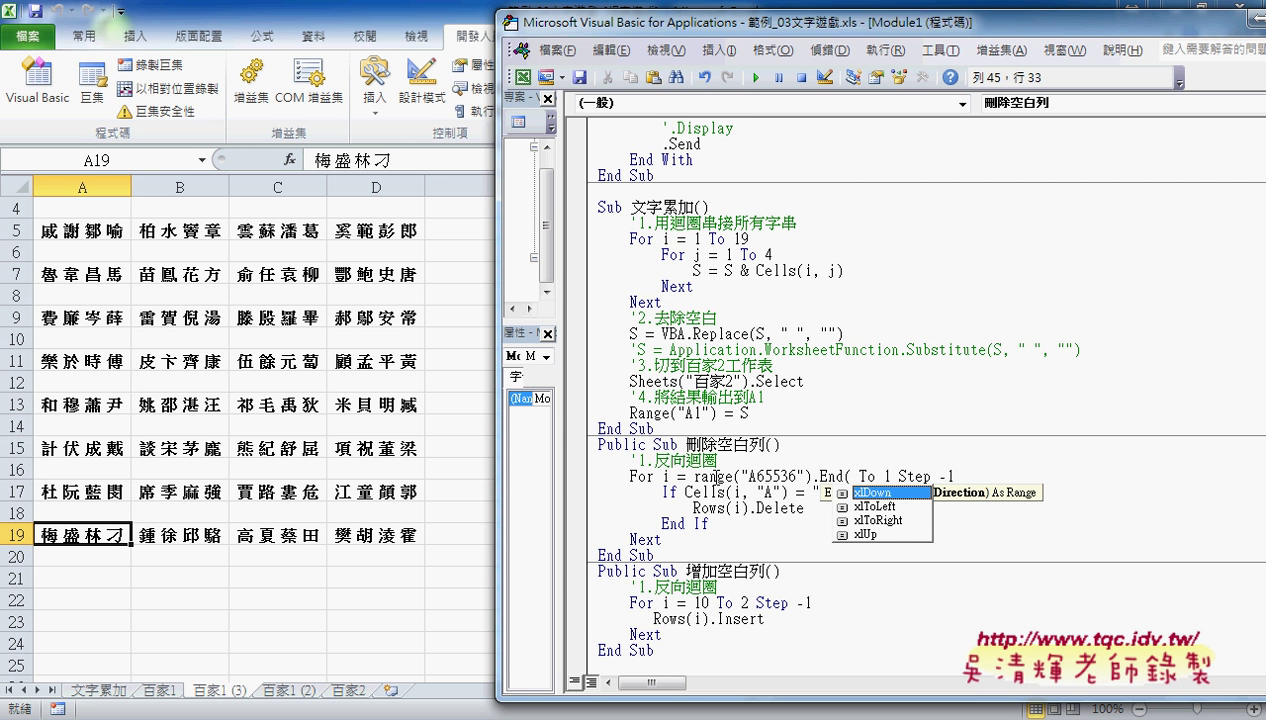
key(Down)
key(Down)
key(Down)
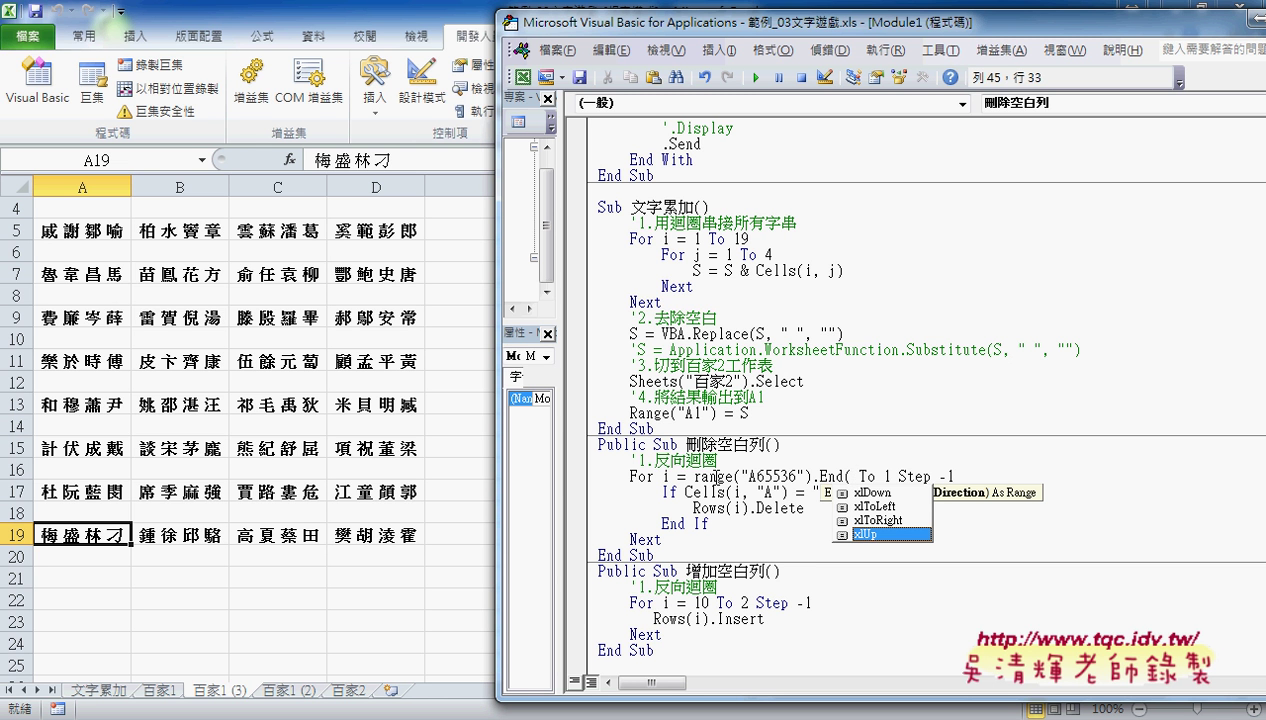
key(Tab)
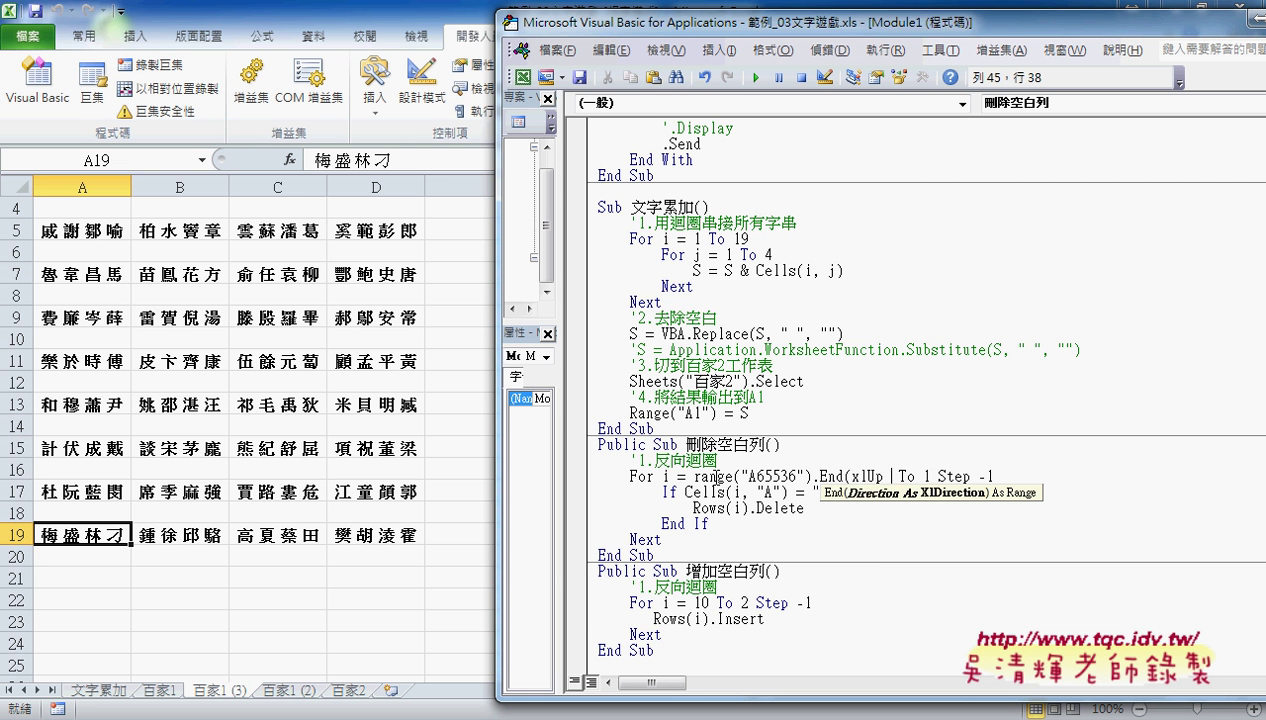
text())
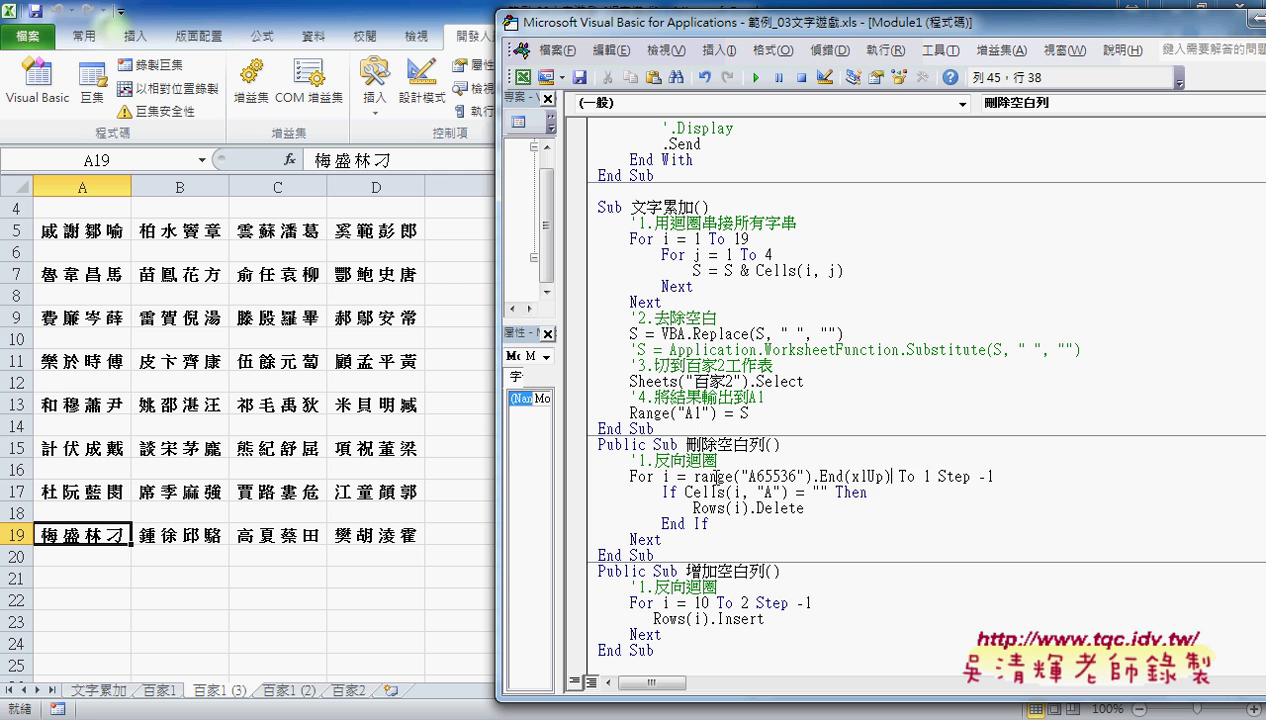
text(.ro)
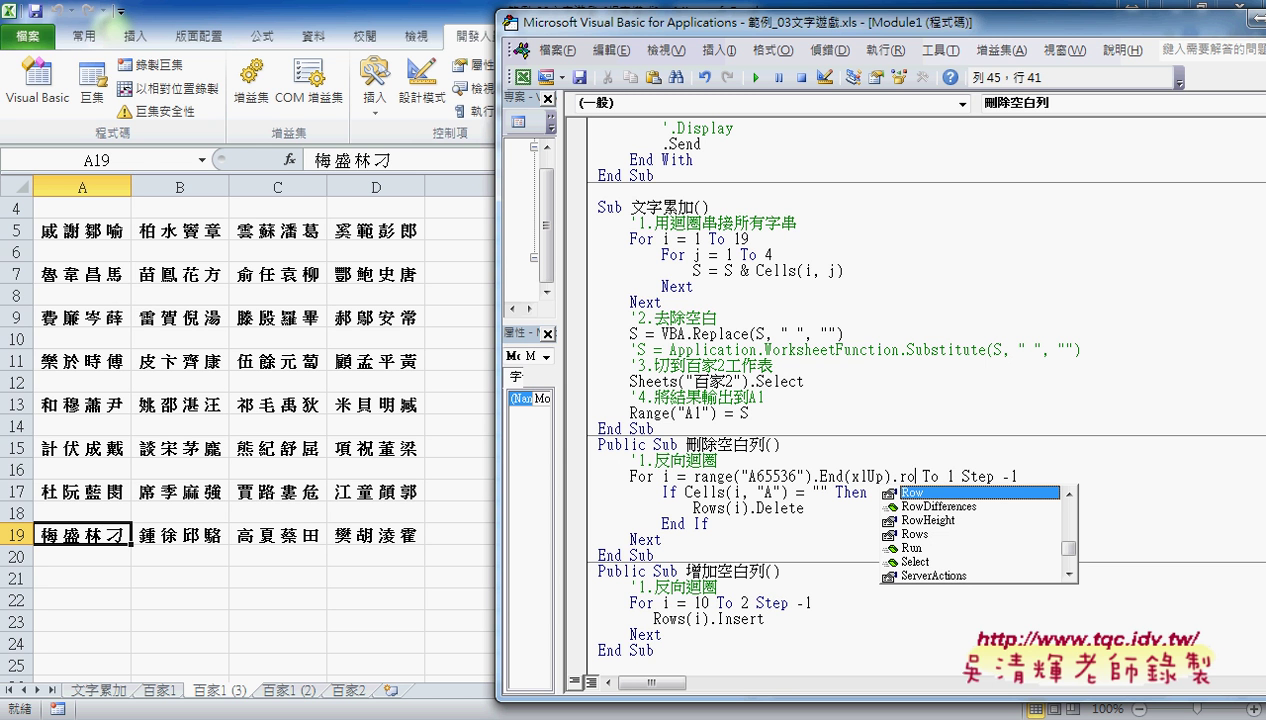
text(w)
key(Right)
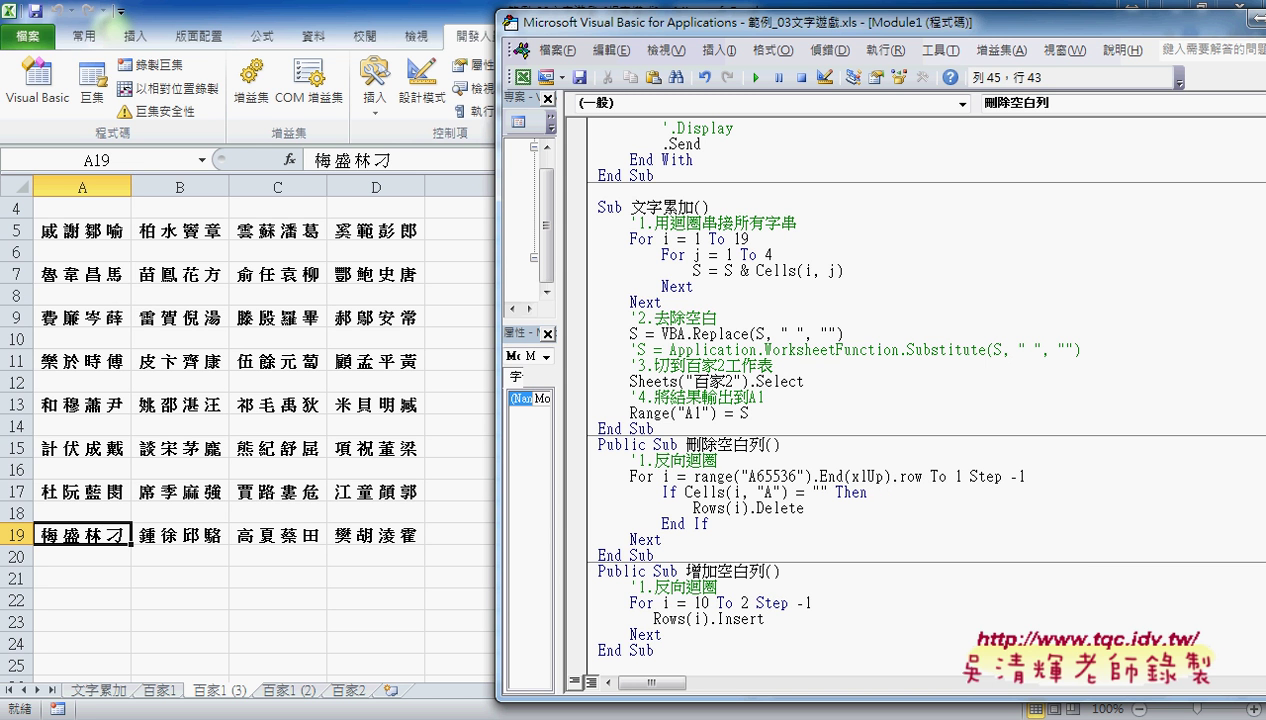
Step: Highlight A65536, the Range part, then the full range("A65536").End(xlUp).row expression
drag(740, 476, 803, 476)
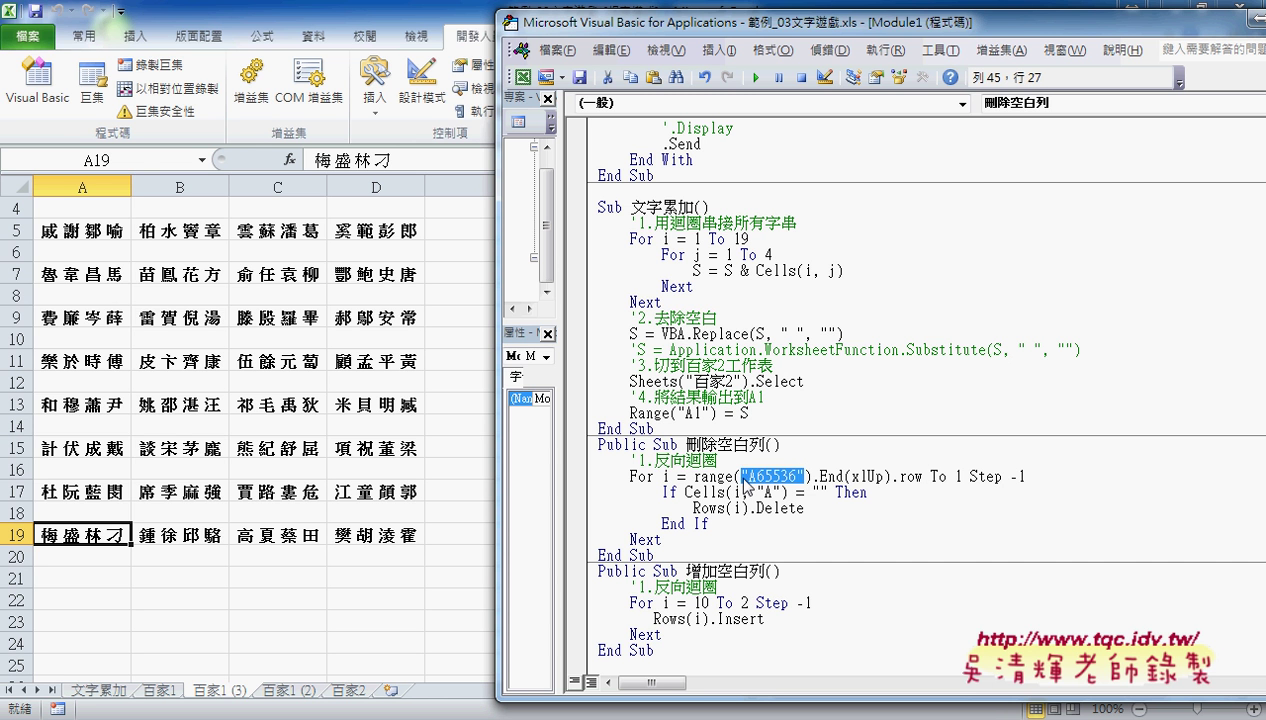
drag(694, 476, 812, 476)
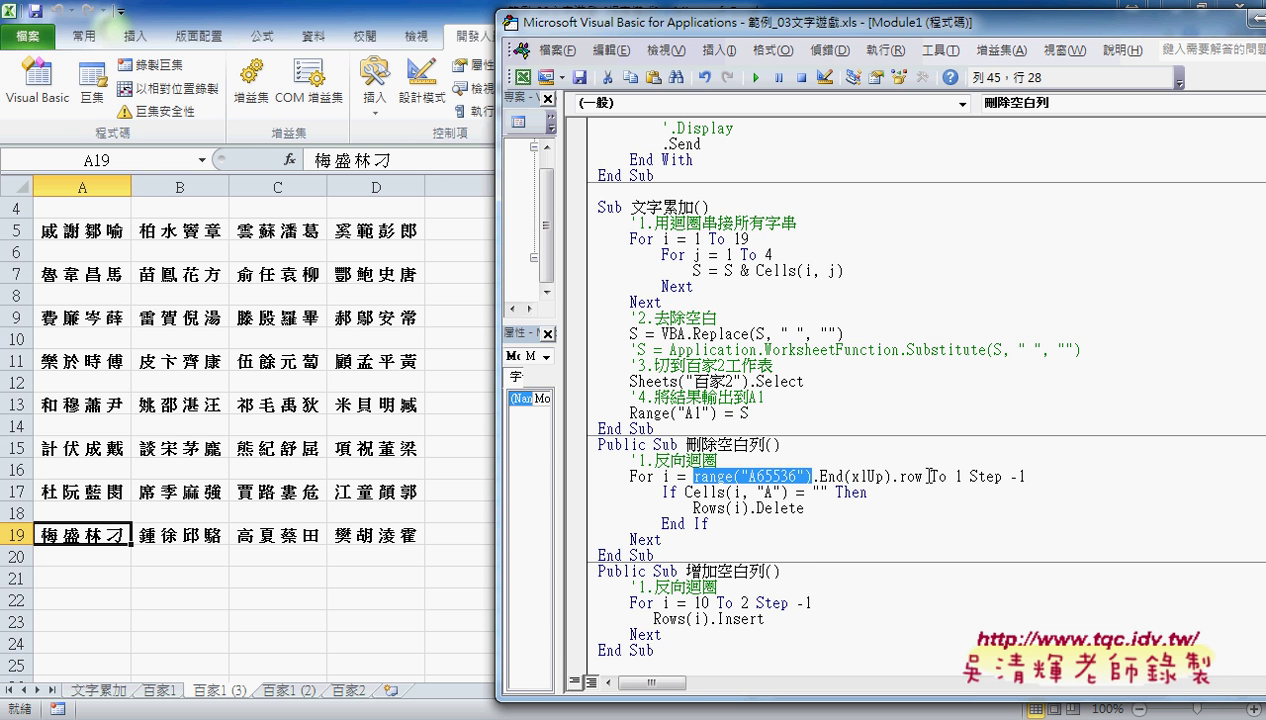
mouse_move(922, 476)
mouse_down()
mouse_move(727, 461)
mouse_move(697, 480)
mouse_up()
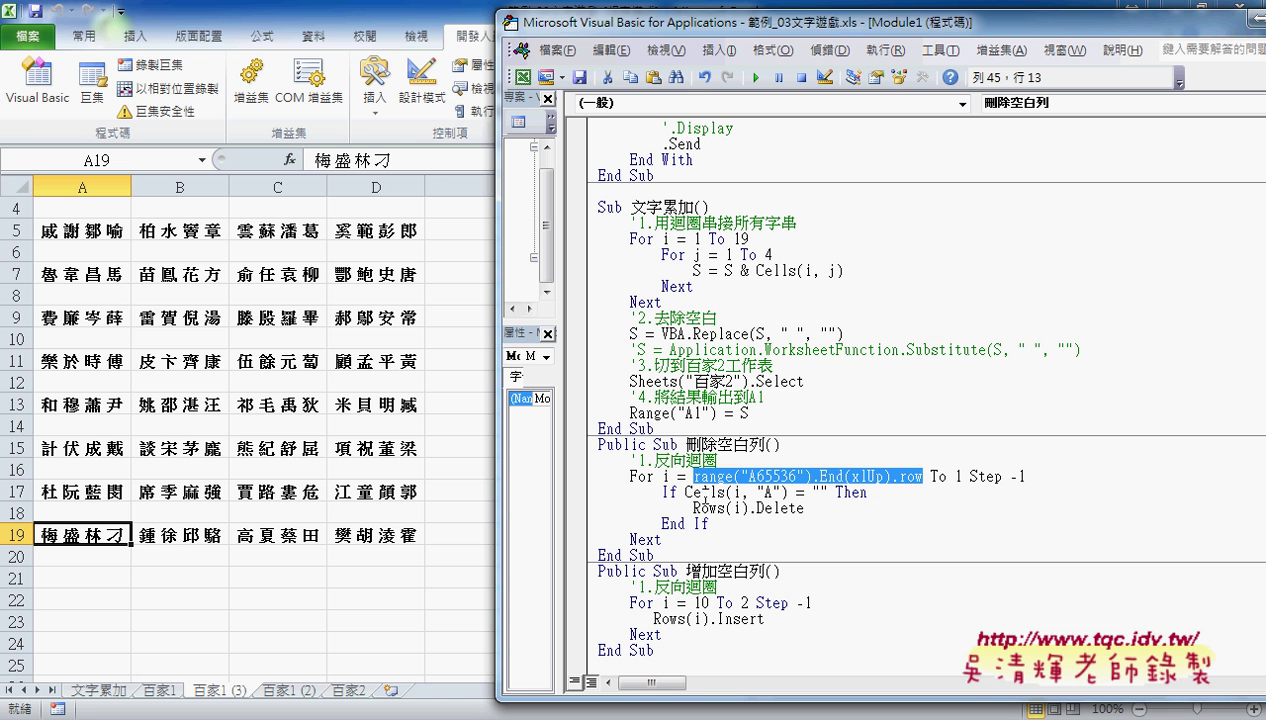
click(704, 495)
click(718, 612)
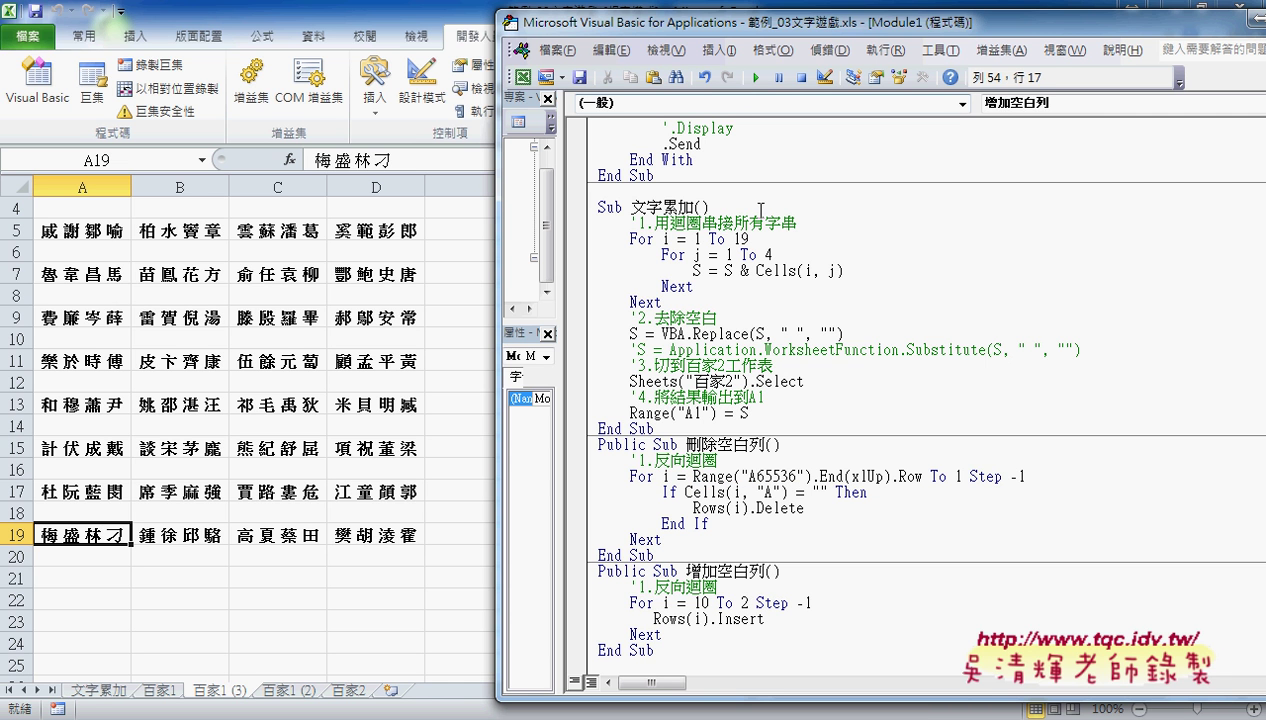
Step: Run 刪除空白列, 增加空白列, then 刪除空白列 again, and bring up the Google Docs code document
click(749, 476)
click(756, 79)
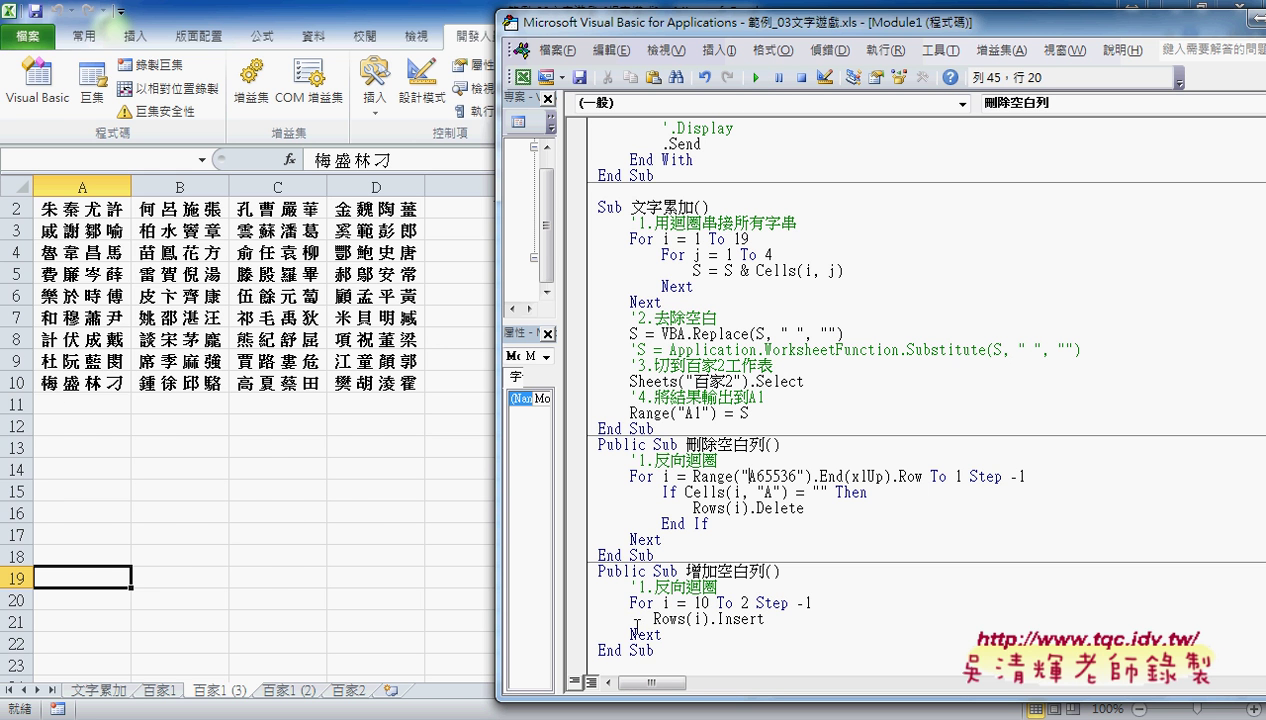
click(674, 619)
click(756, 78)
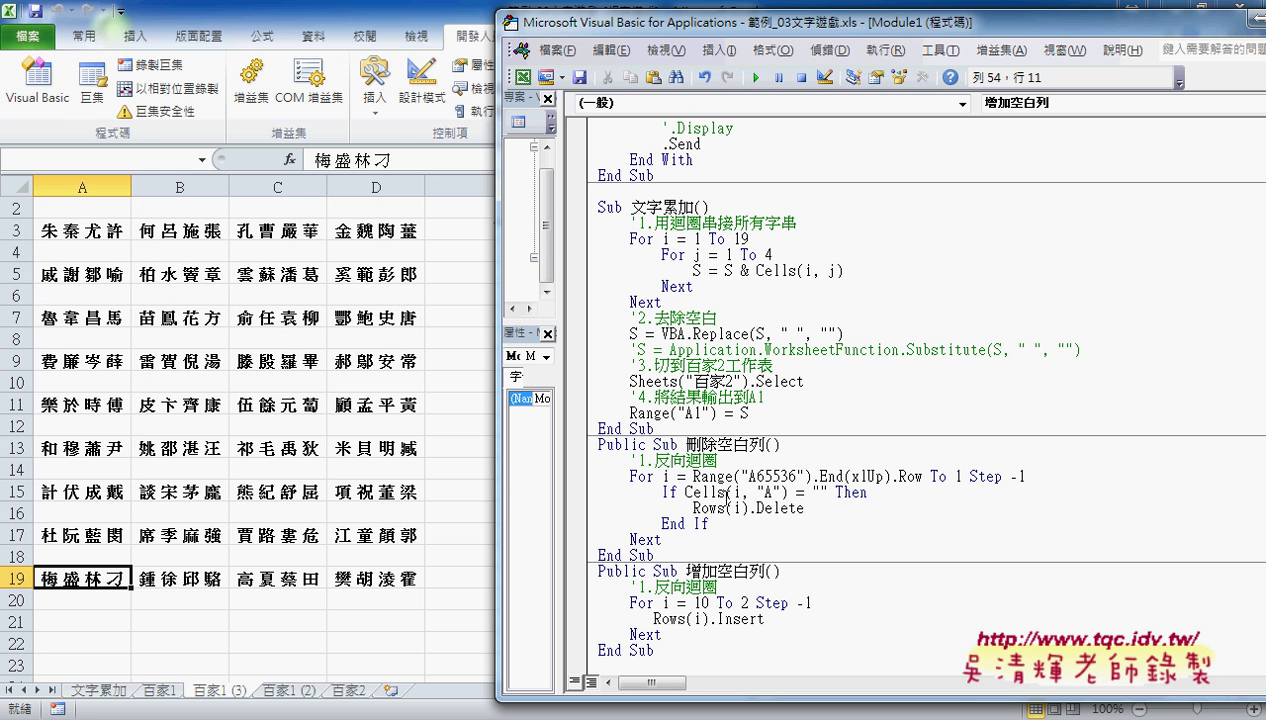
click(725, 492)
click(756, 78)
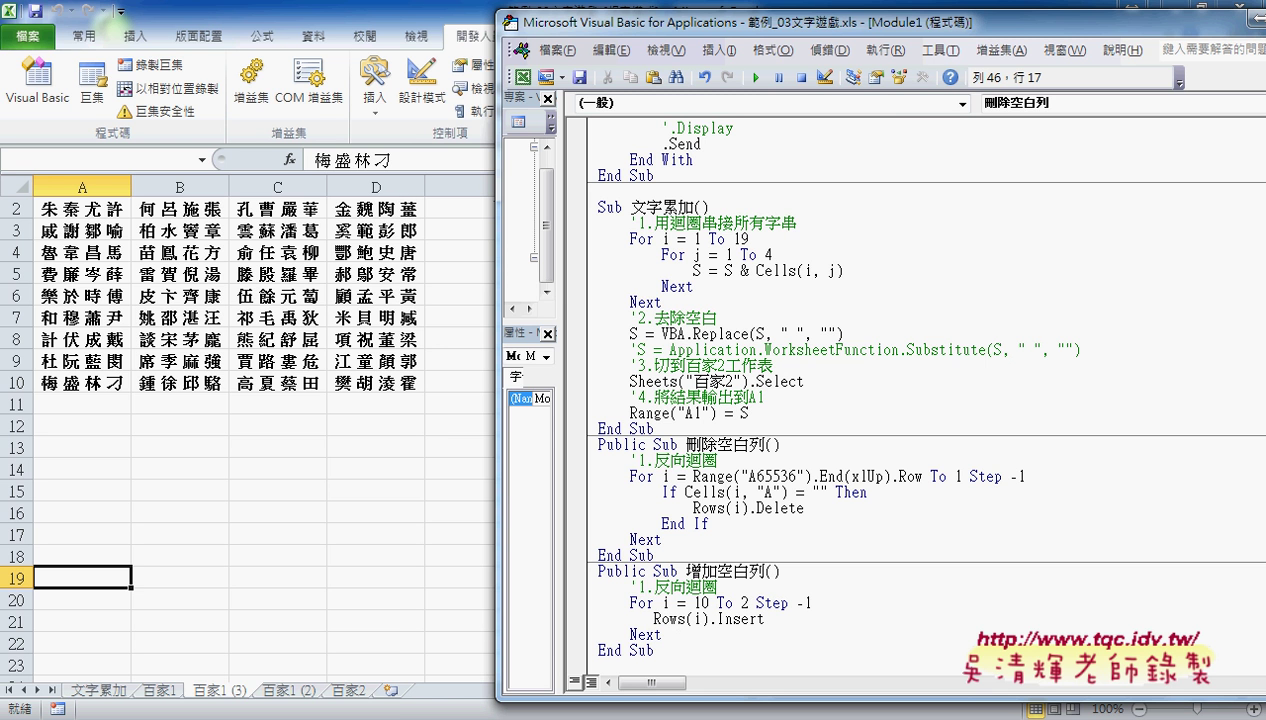
click(297, 650)
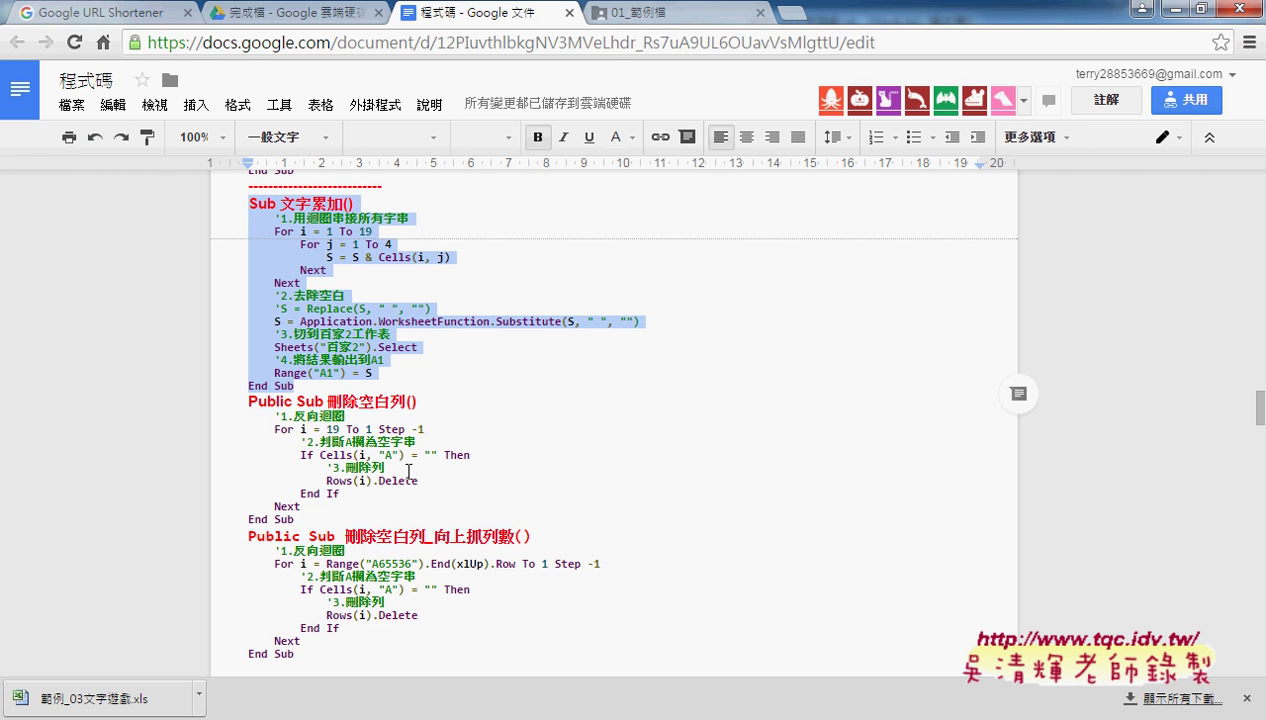
scroll(500, 410, down, 2)
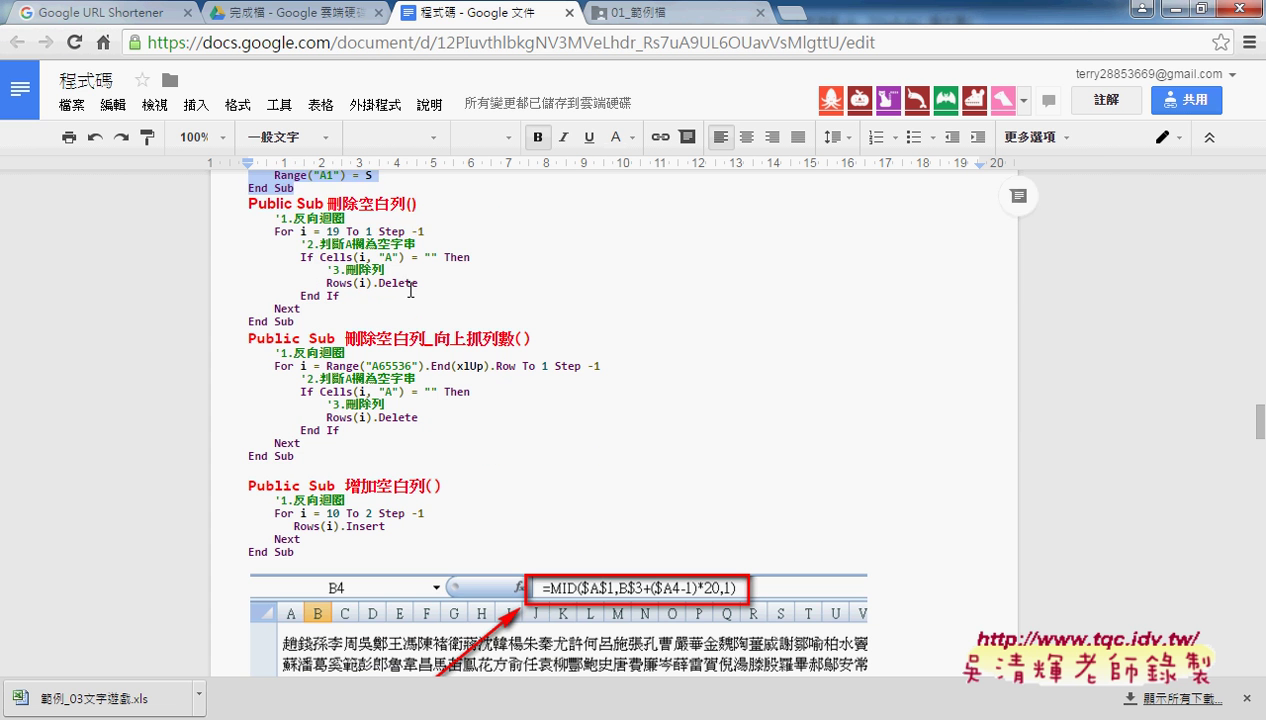
mouse_move(248, 203)
mouse_down()
mouse_move(405, 261)
mouse_move(390, 328)
mouse_up()
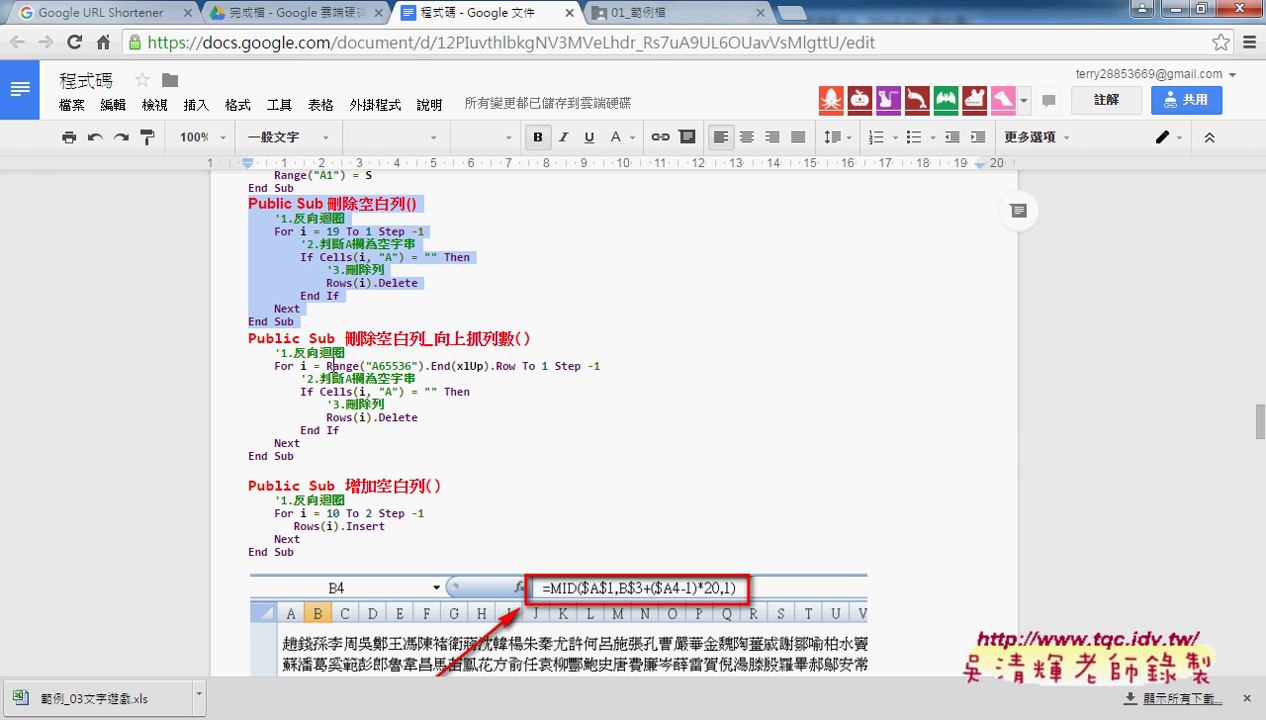
click(327, 366)
drag(250, 339, 305, 458)
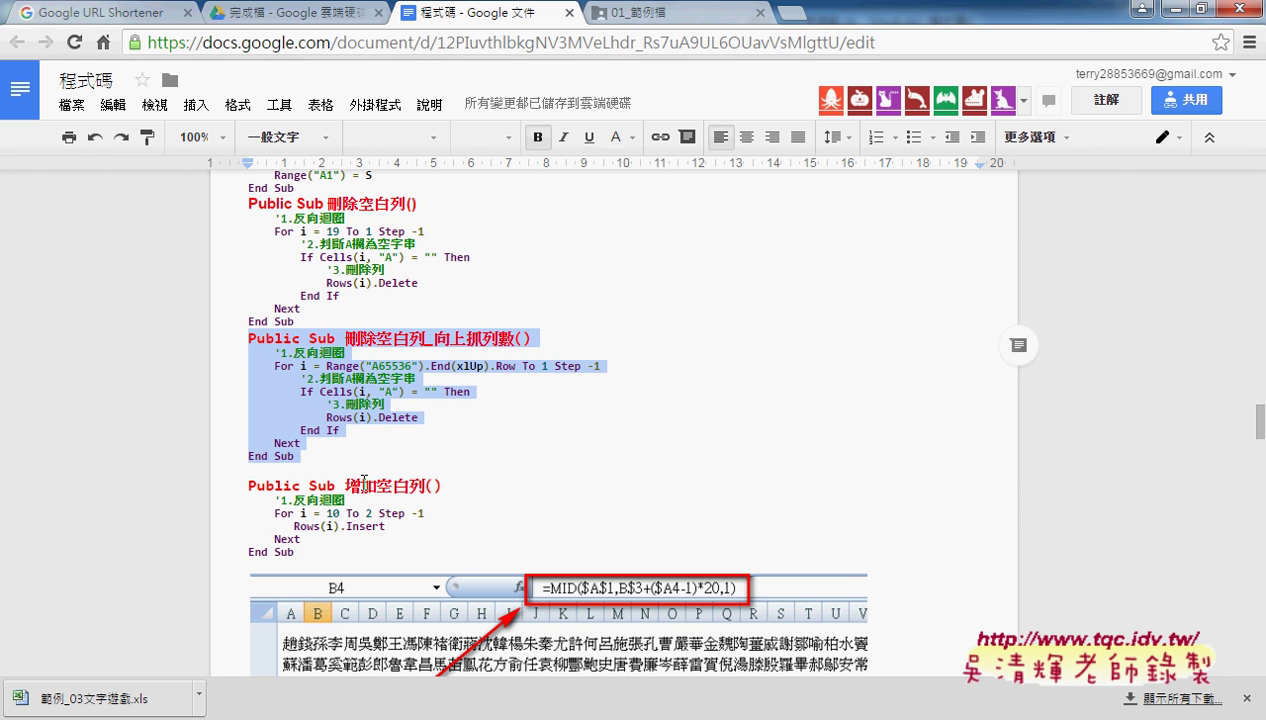
drag(345, 485, 405, 485)
drag(381, 527, 295, 527)
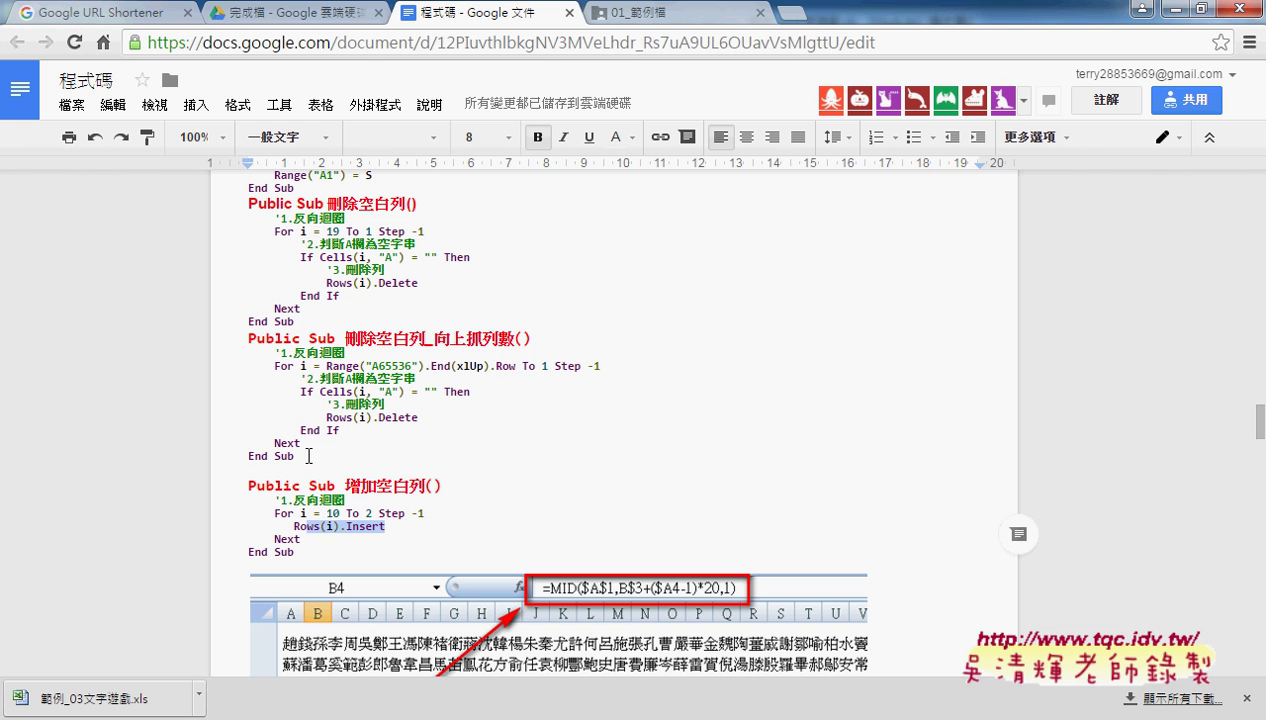
click(296, 418)
click(292, 515)
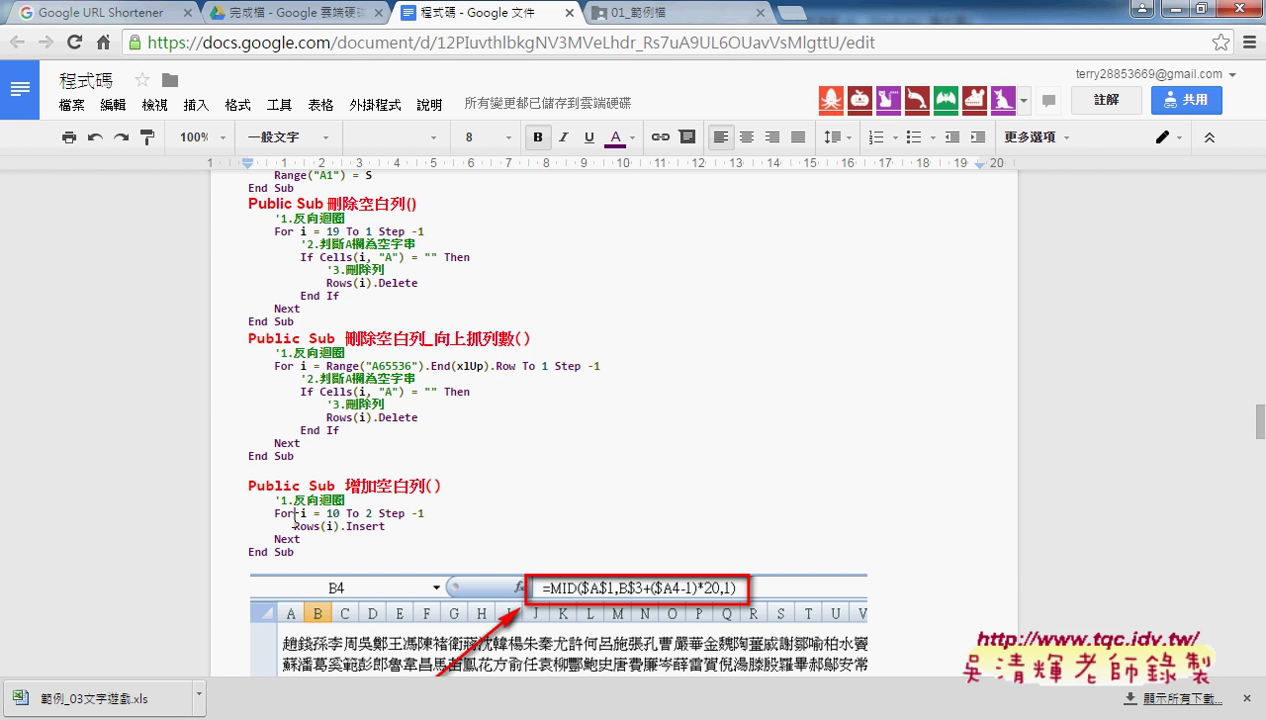